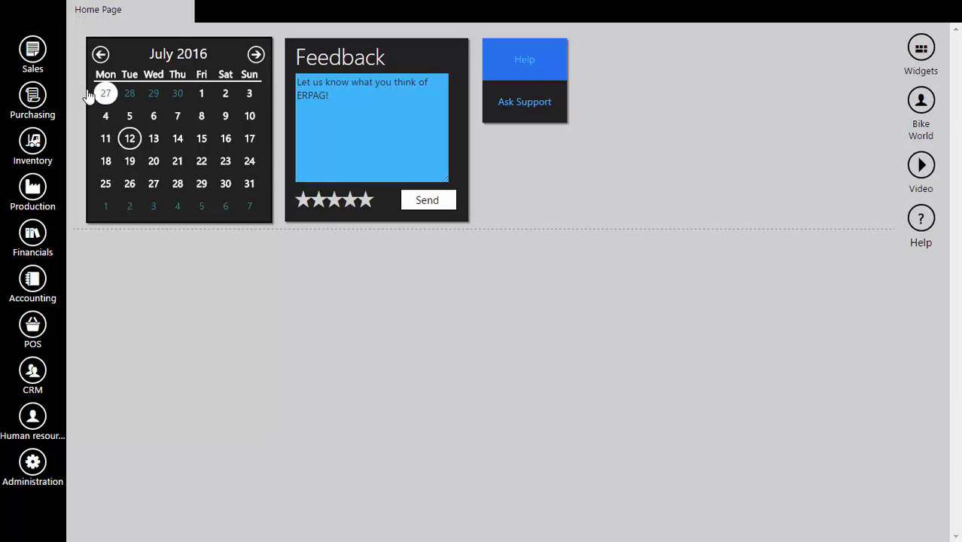
Review the columns of the products and services list and the product card of T BIKE Dirt XS300, closing both.
click(38, 146)
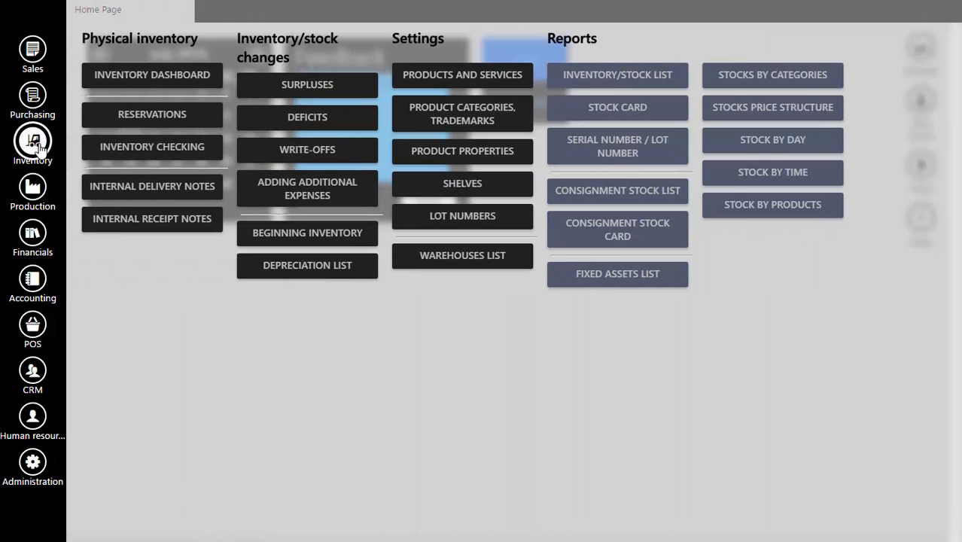
click(462, 78)
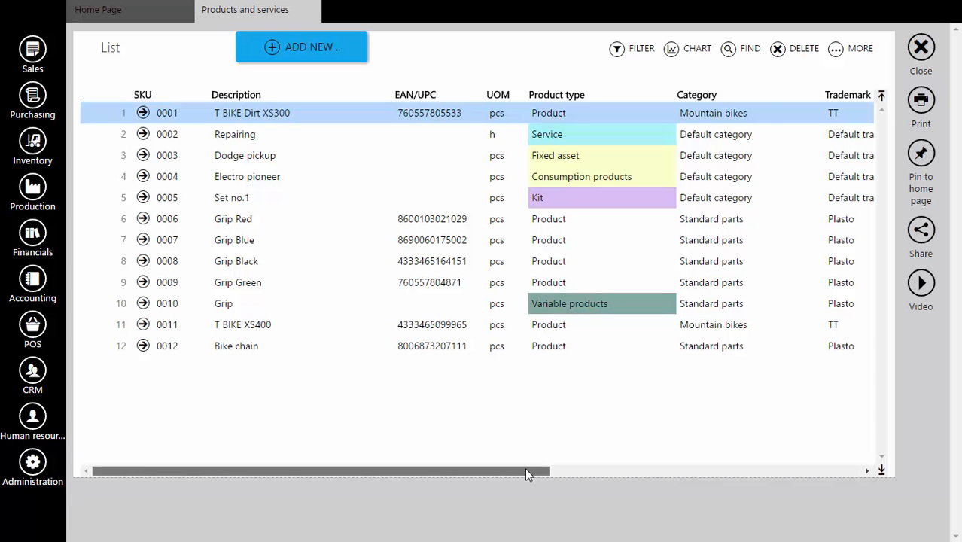
drag(524, 470, 863, 469)
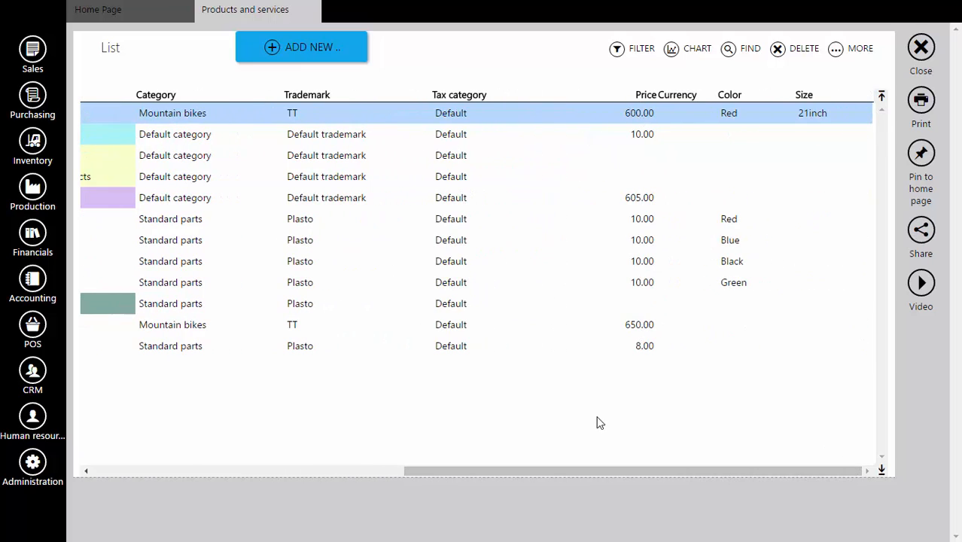
drag(593, 472, 185, 489)
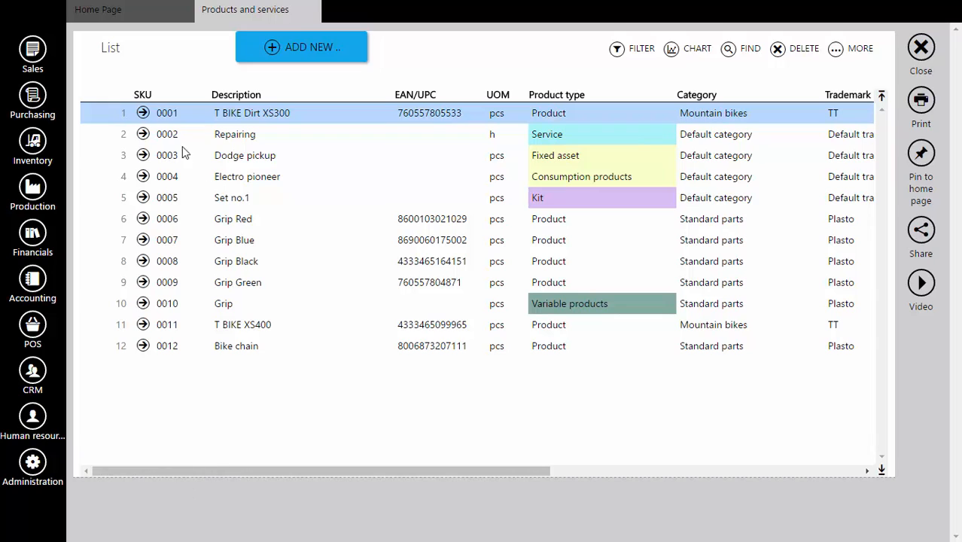
click(143, 113)
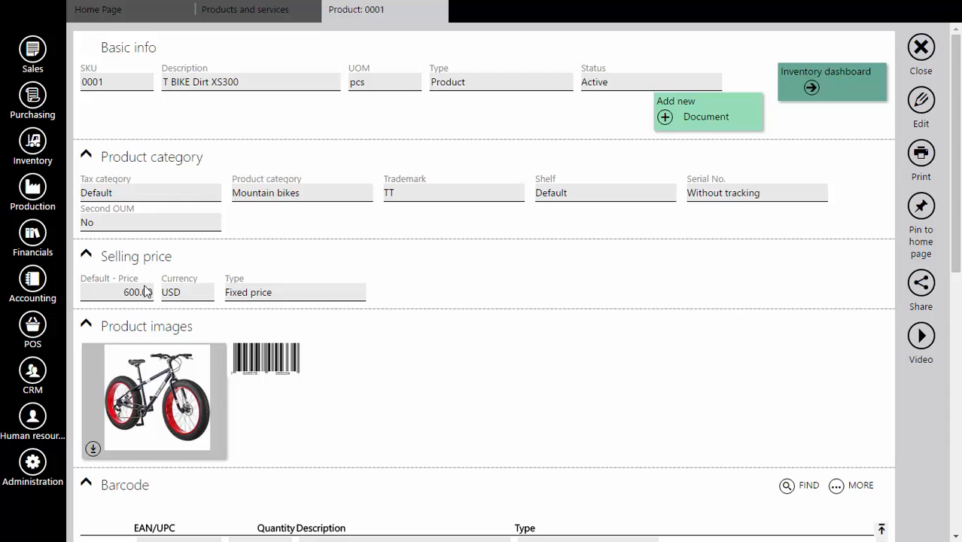
click(929, 51)
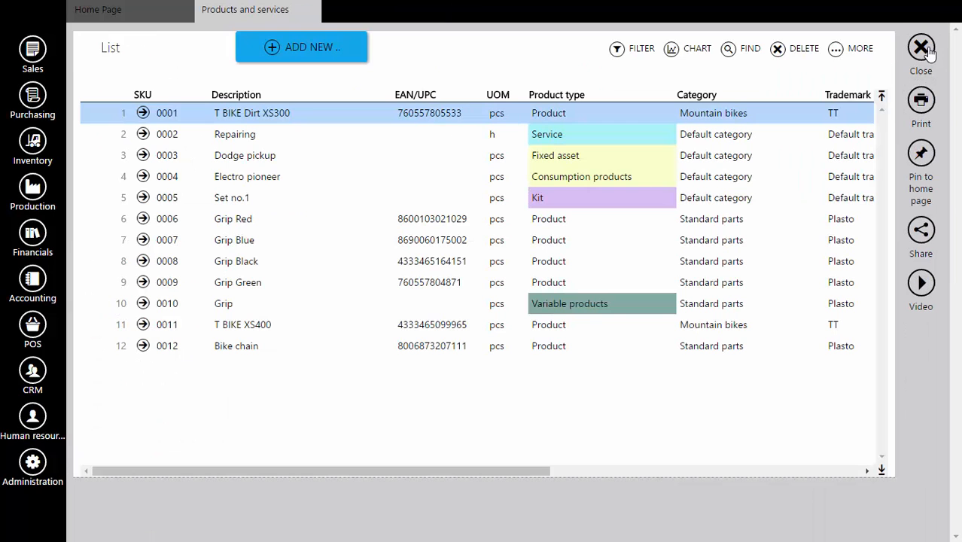
click(929, 50)
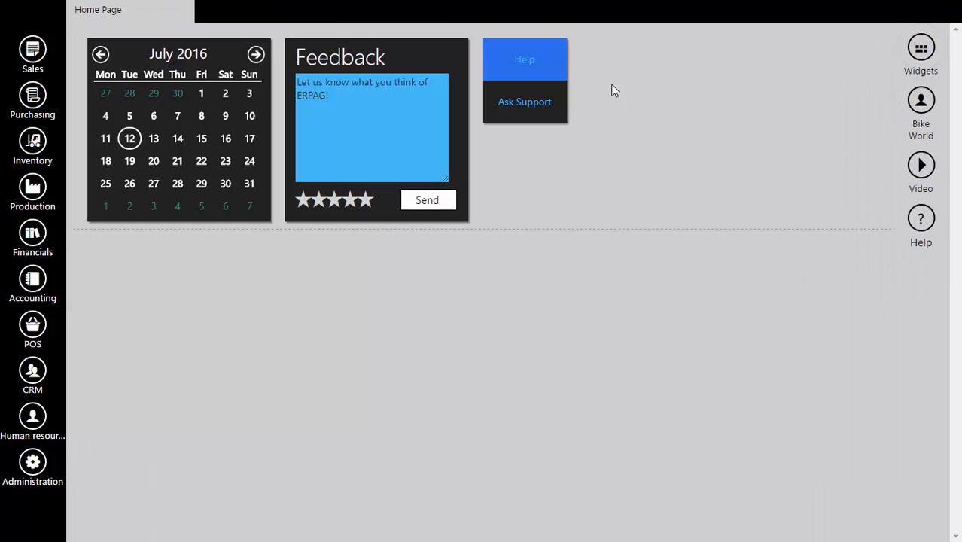
Start a new POS receipt and set its warehouse to Shop no.1.
click(25, 333)
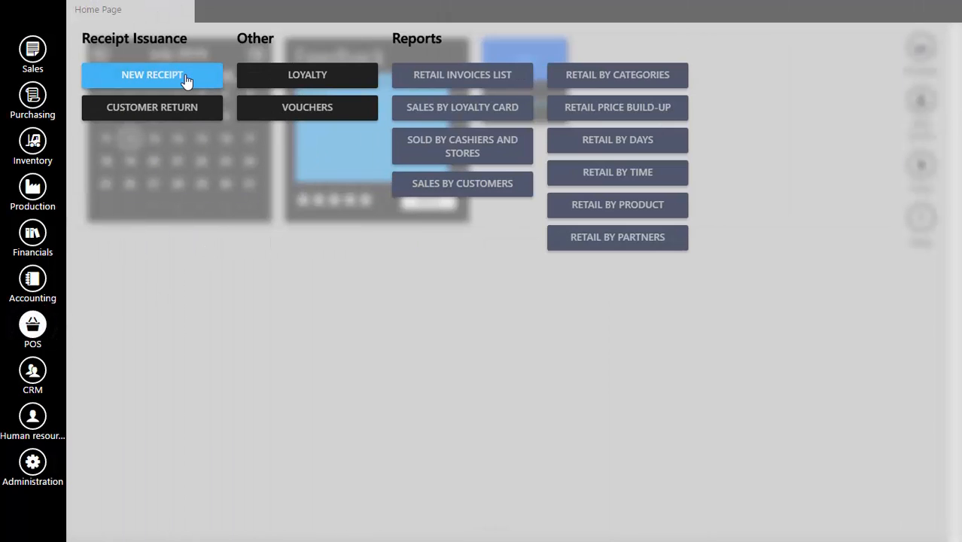
click(185, 82)
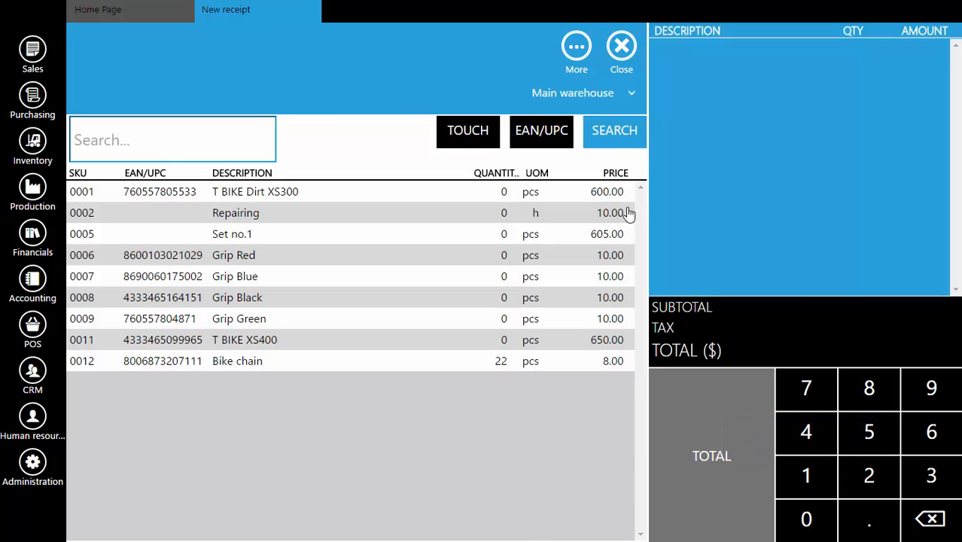
click(576, 99)
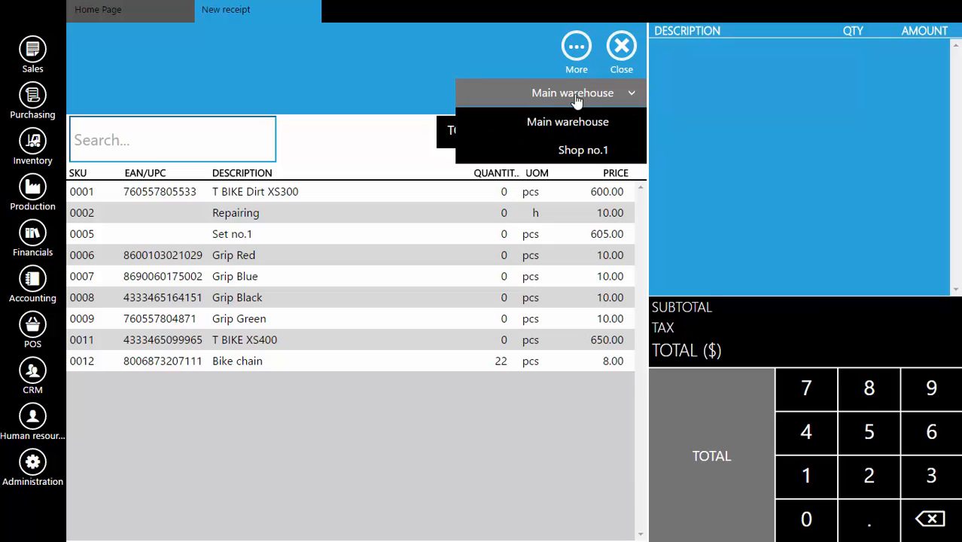
click(594, 153)
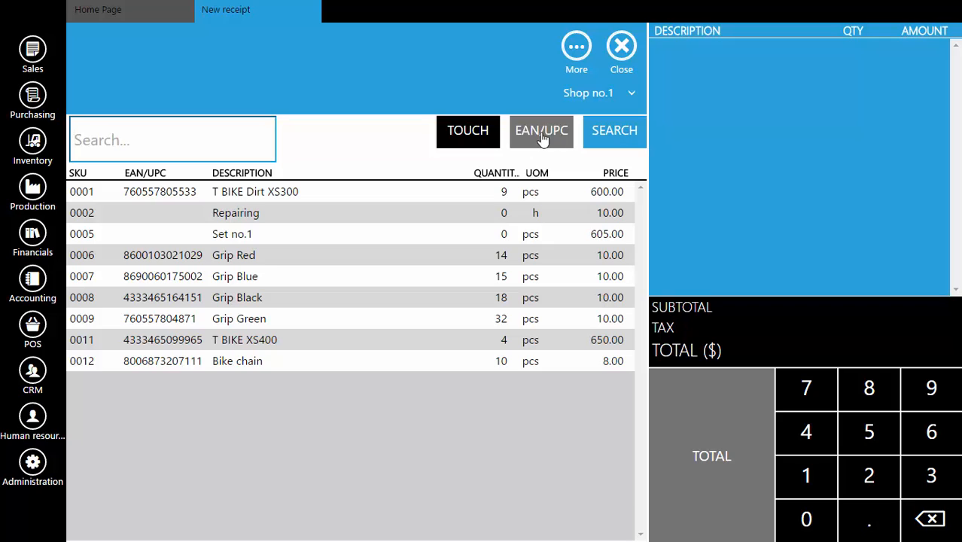
Examine the receipt's touch and EAN/UPC item entry modes, ending in search mode.
click(479, 140)
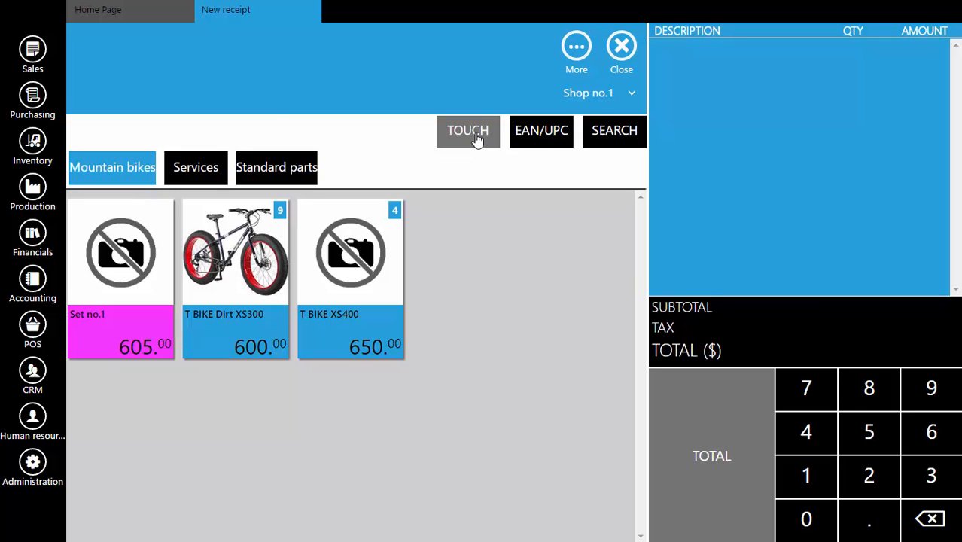
click(541, 137)
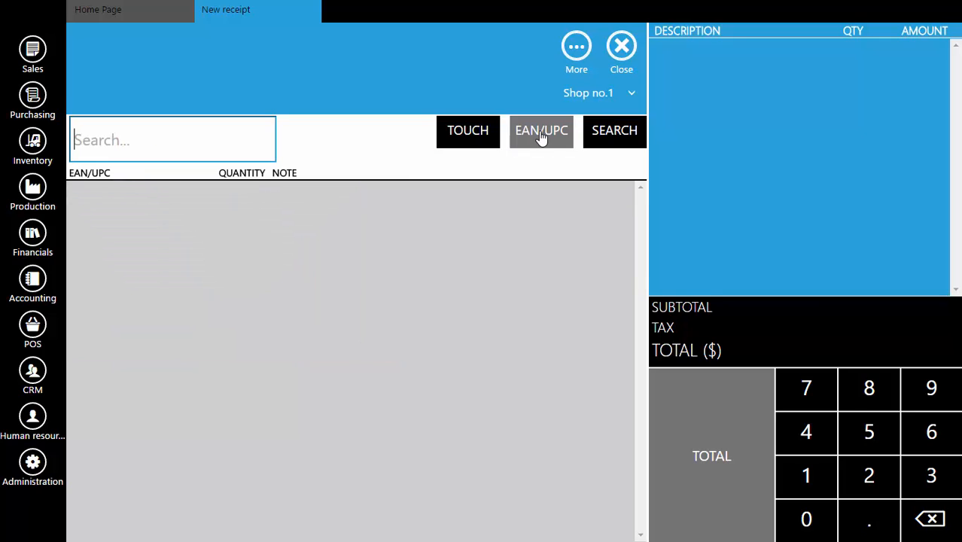
click(602, 142)
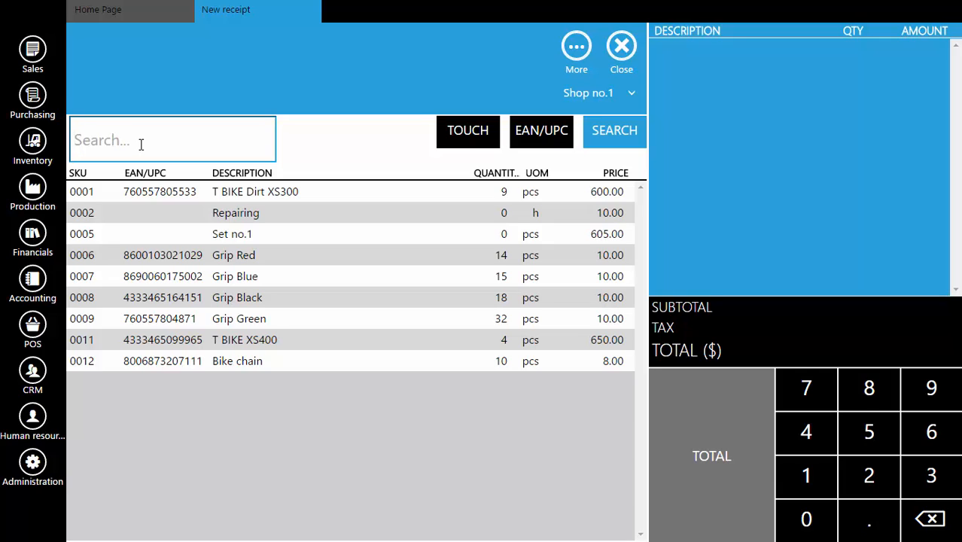
Search the receipt's items by description for "grip" and "grip red", and clear the search.
text(grip)
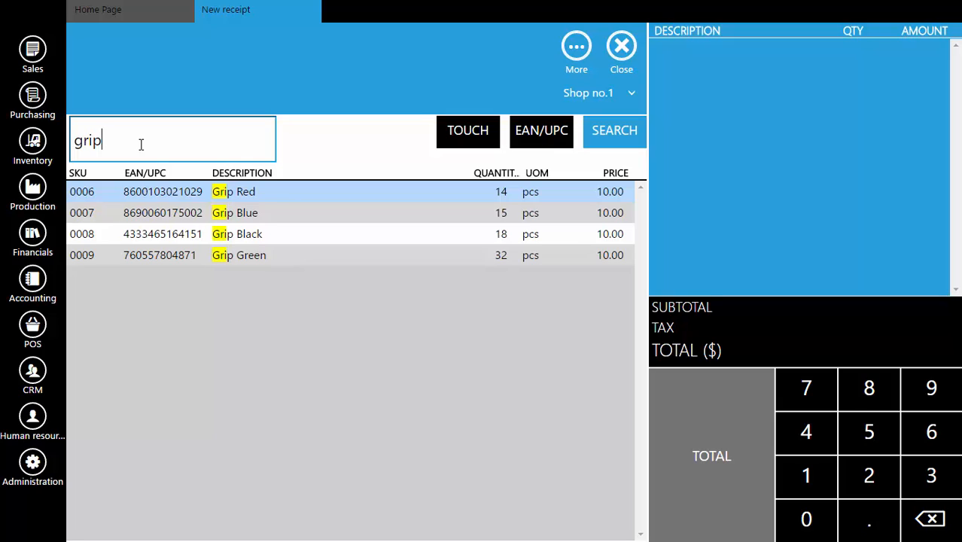
key(BackSpace)
text(p rad)
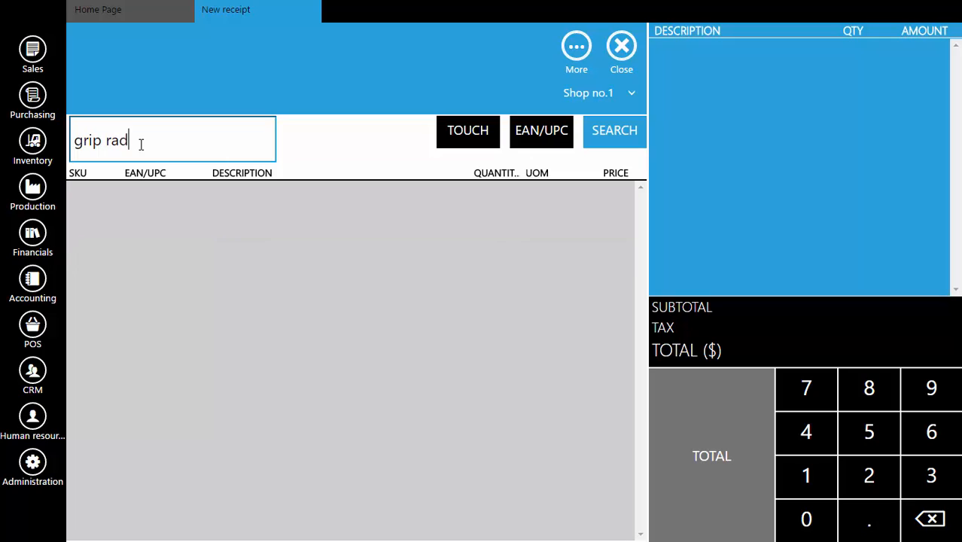
key(BackSpace)
key(BackSpace)
text(ed)
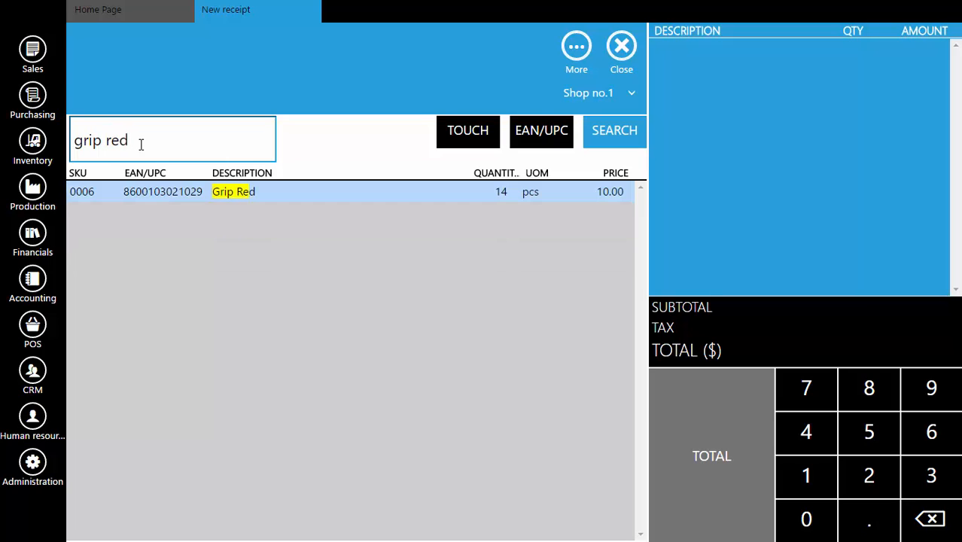
key(BackSpace)
key(BackSpace)
key(BackSpace)
key(BackSpace)
key(BackSpace)
key(BackSpace)
key(BackSpace)
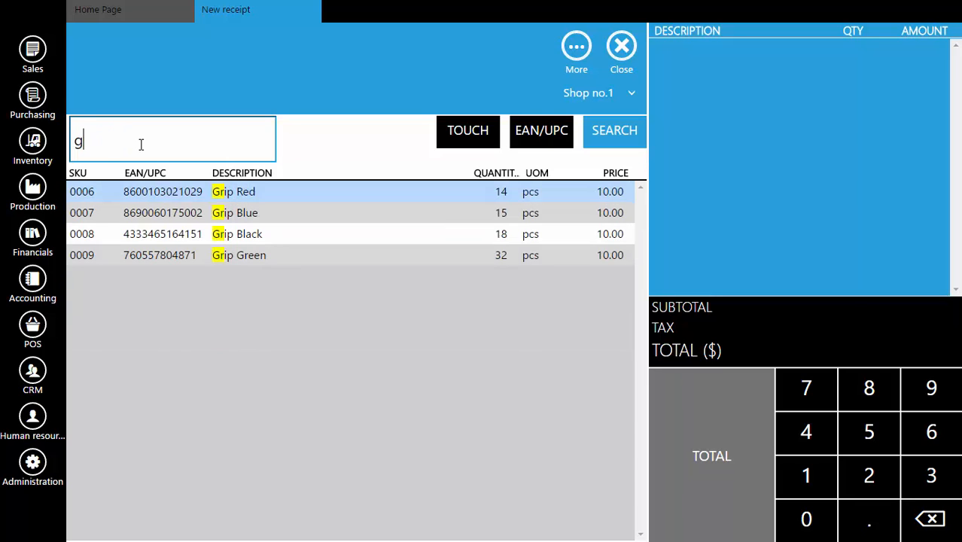
key(BackSpace)
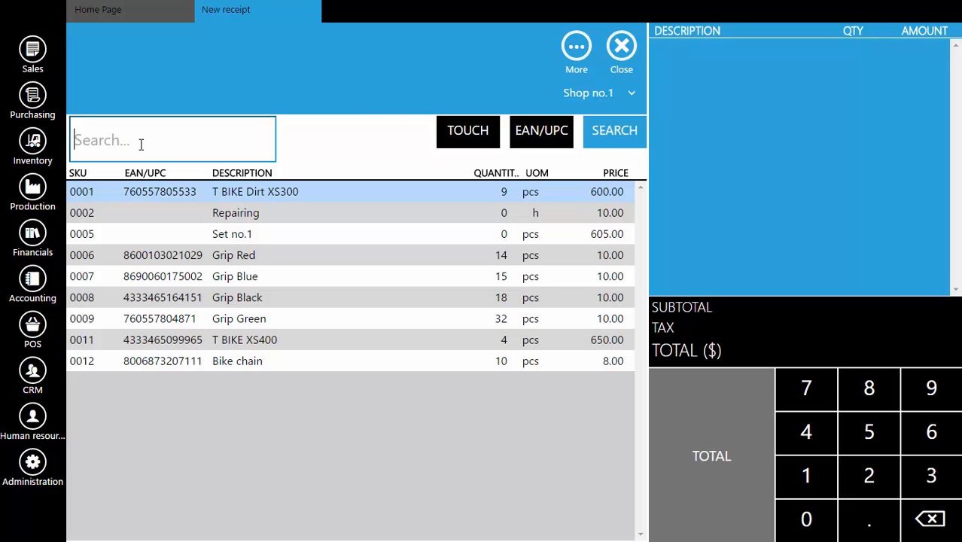
Search the items by the barcode digits 8600 and clear the search.
text(8600)
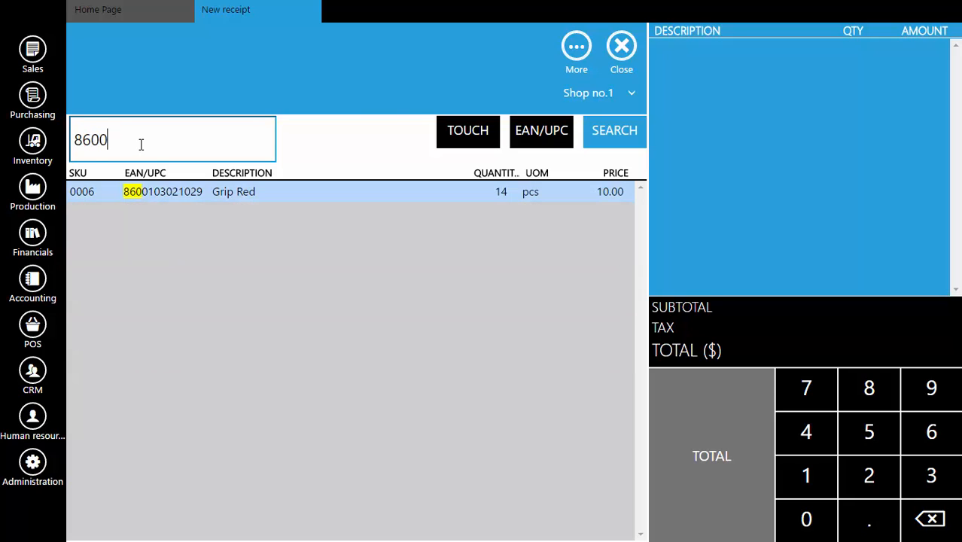
text(1)
key(BackSpace)
key(BackSpace)
key(BackSpace)
key(BackSpace)
key(BackSpace)
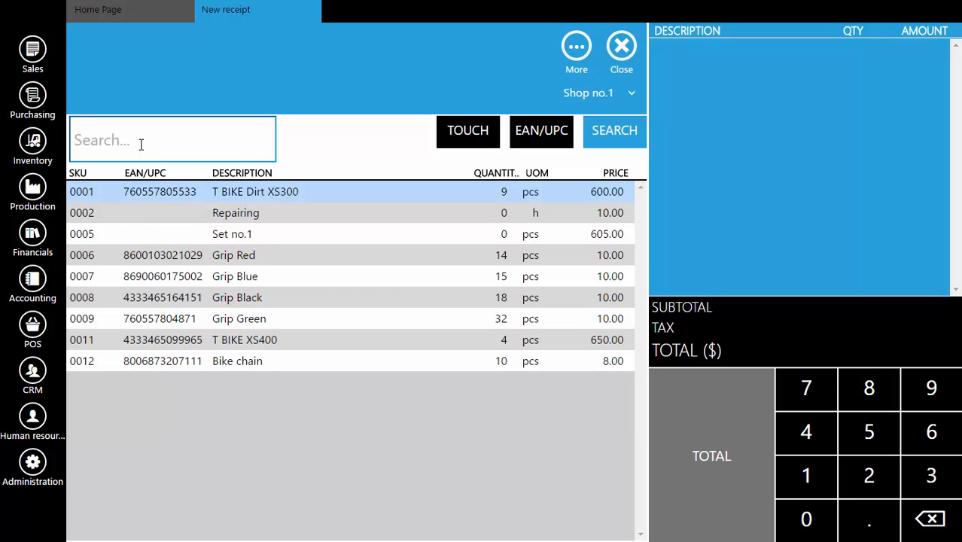
Search the items by SKU digits 001 and add one Bike chain to the receipt.
text(00)
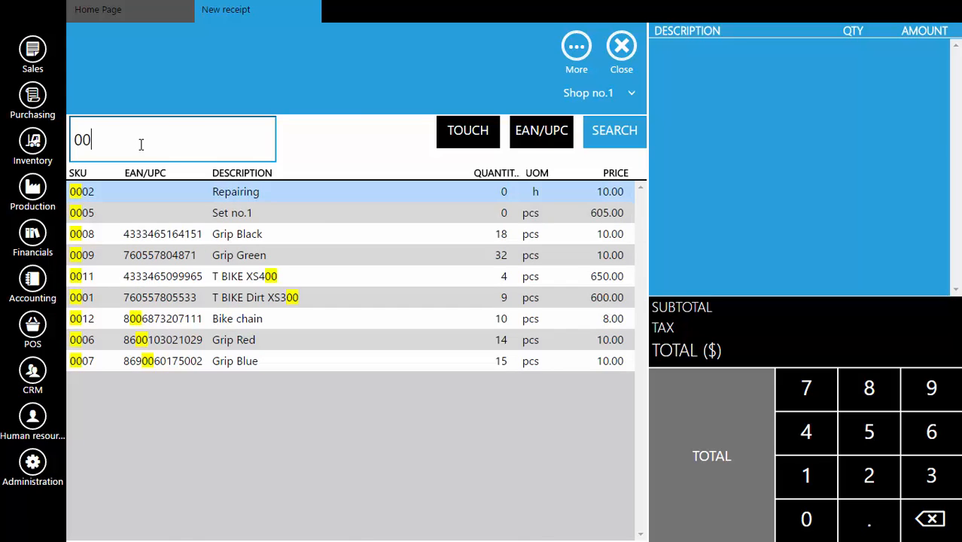
text(1)
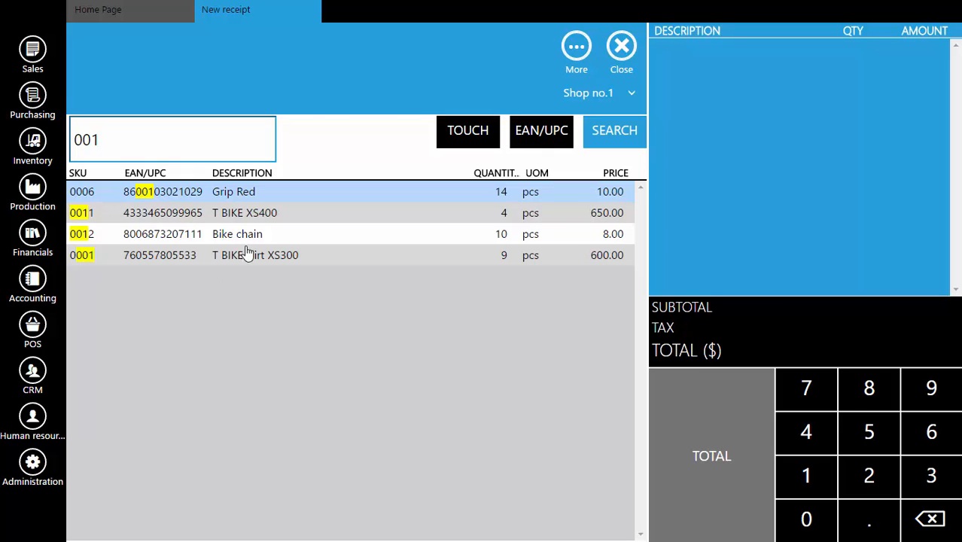
click(165, 241)
click(165, 241)
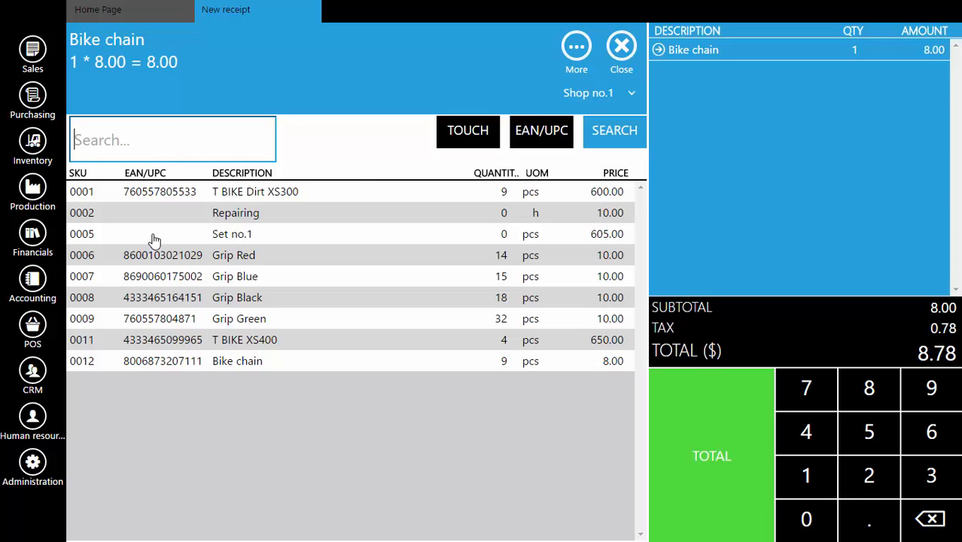
Add Grip Red to the receipt with a quantity of 2, using the 2* quantity prefix.
text(2)
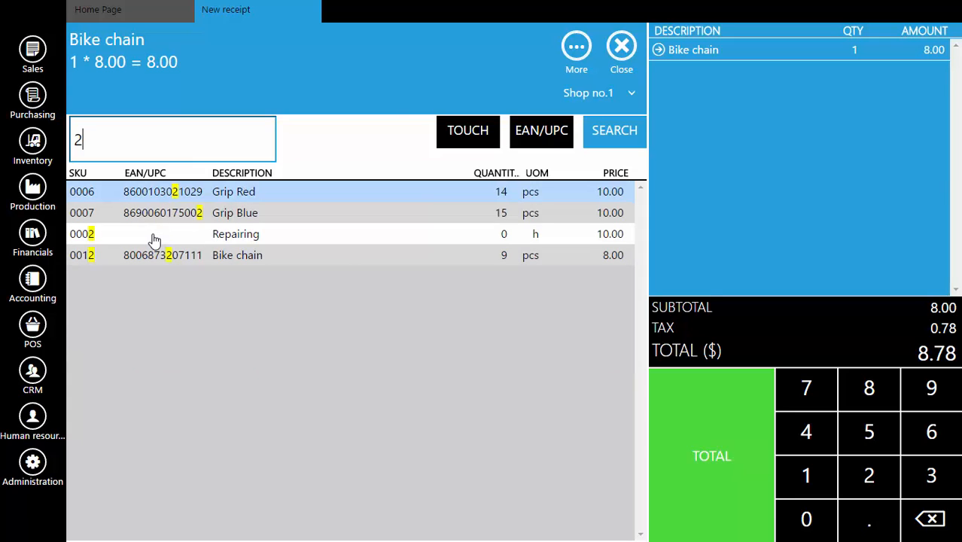
text(*)
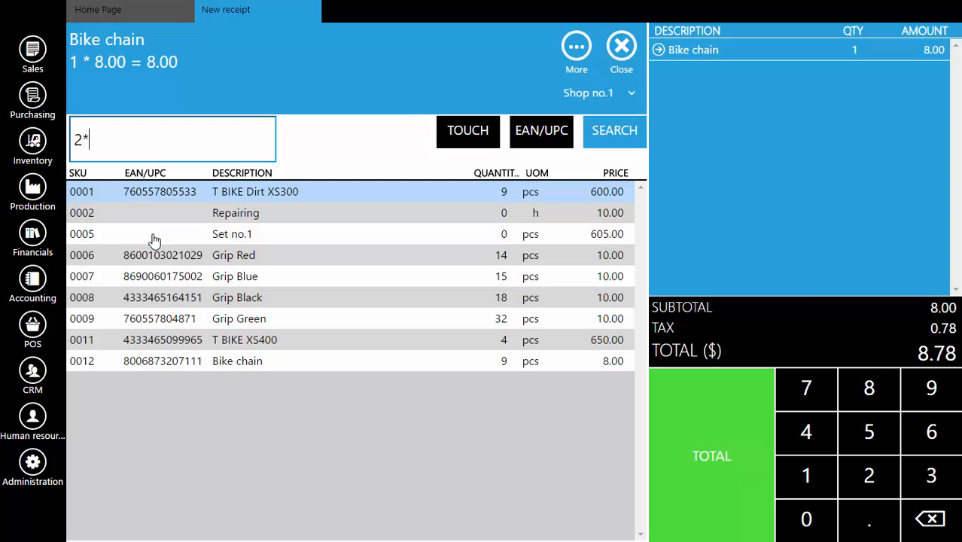
click(153, 264)
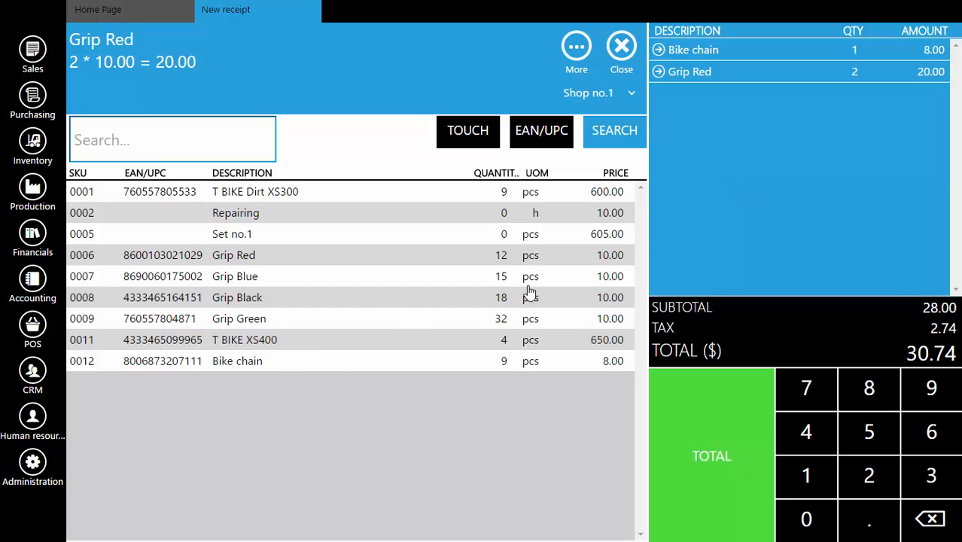
Proceed to the receipt's payment and try assigning the full amount to credit cards and to checks.
click(714, 448)
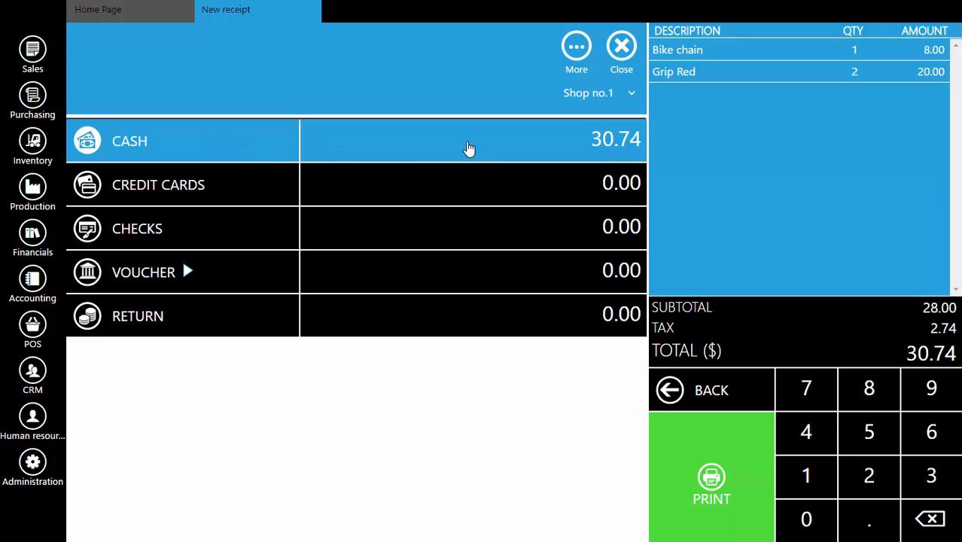
click(203, 188)
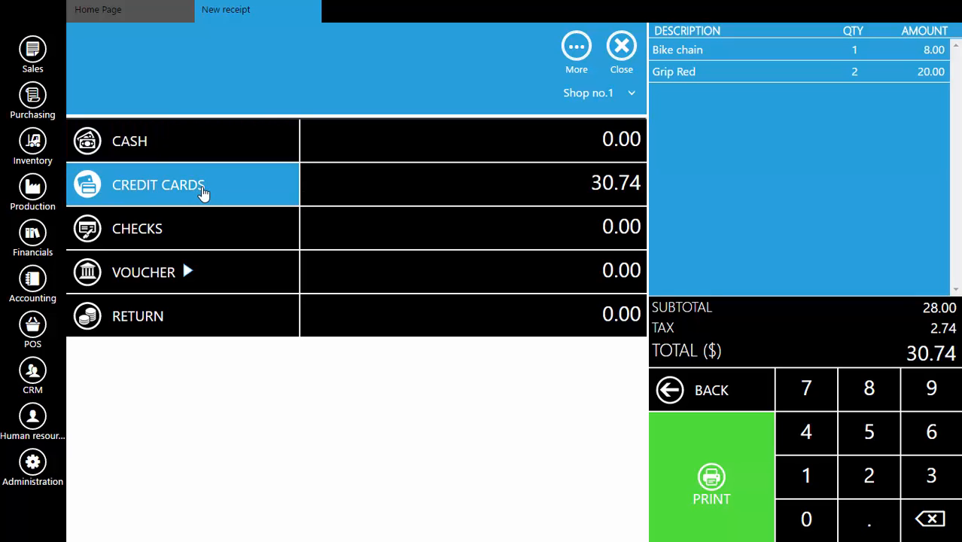
click(214, 232)
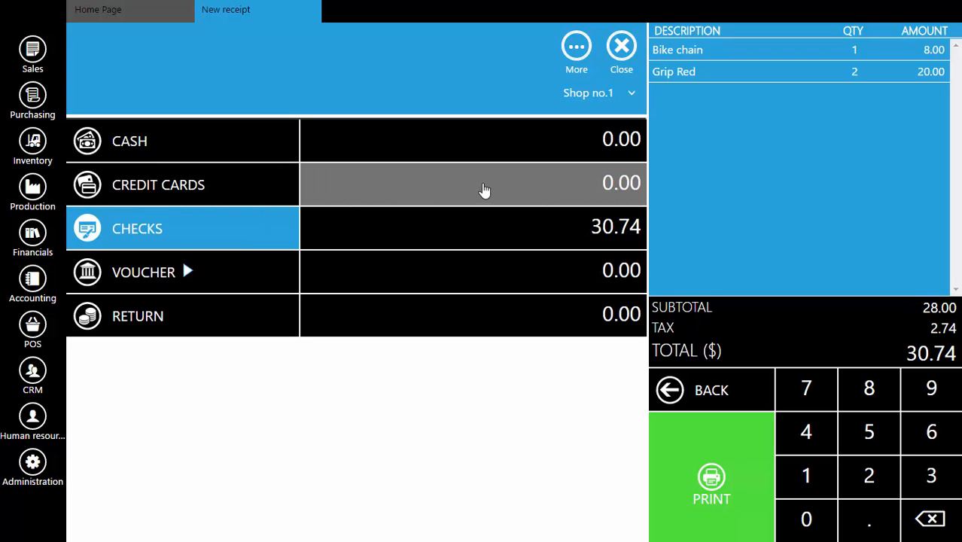
Split the payment into 20 by credit card, 0 by check and 15 in cash.
click(463, 173)
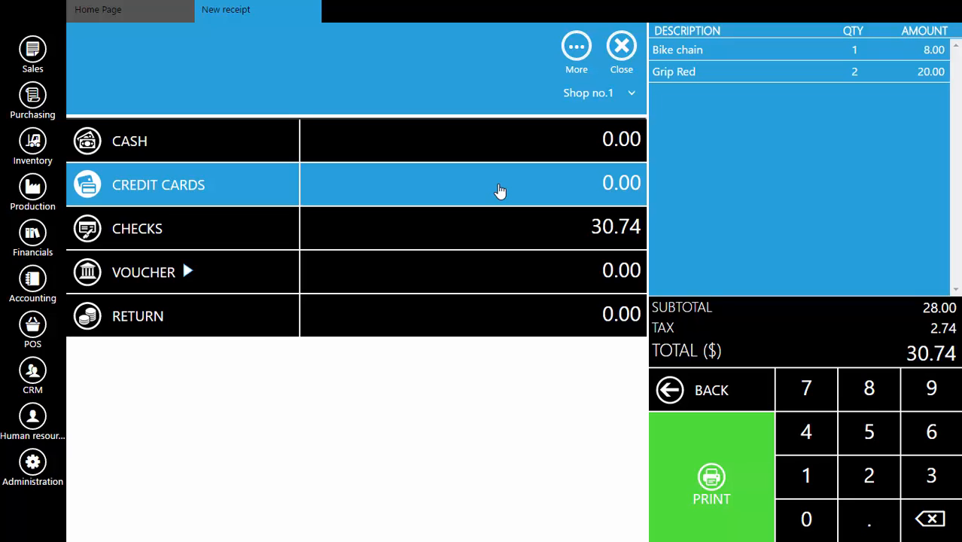
text(20)
click(512, 229)
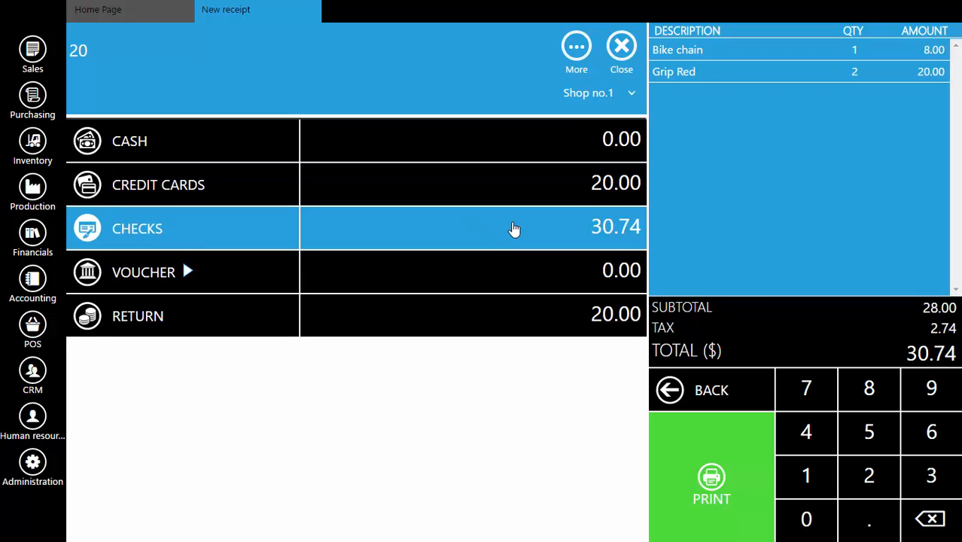
text(0)
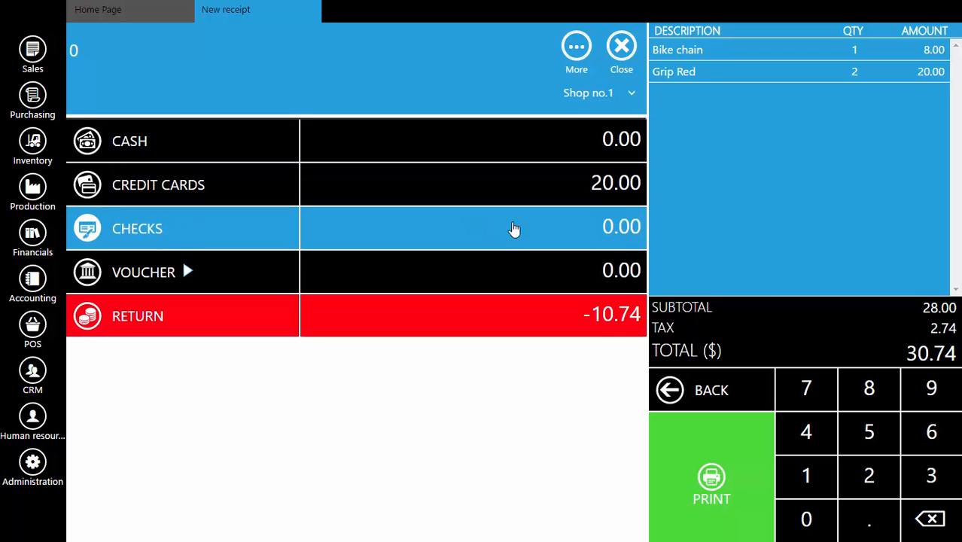
click(533, 141)
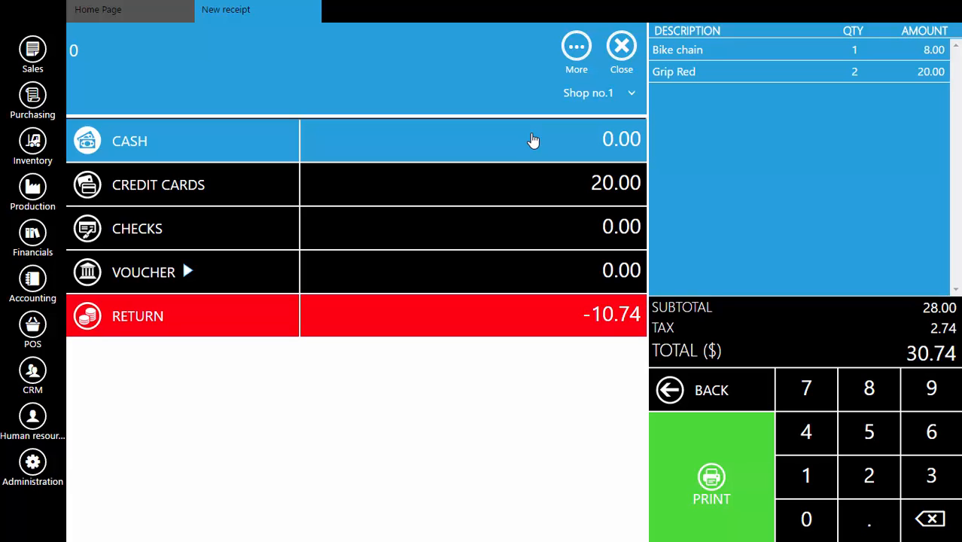
text(15)
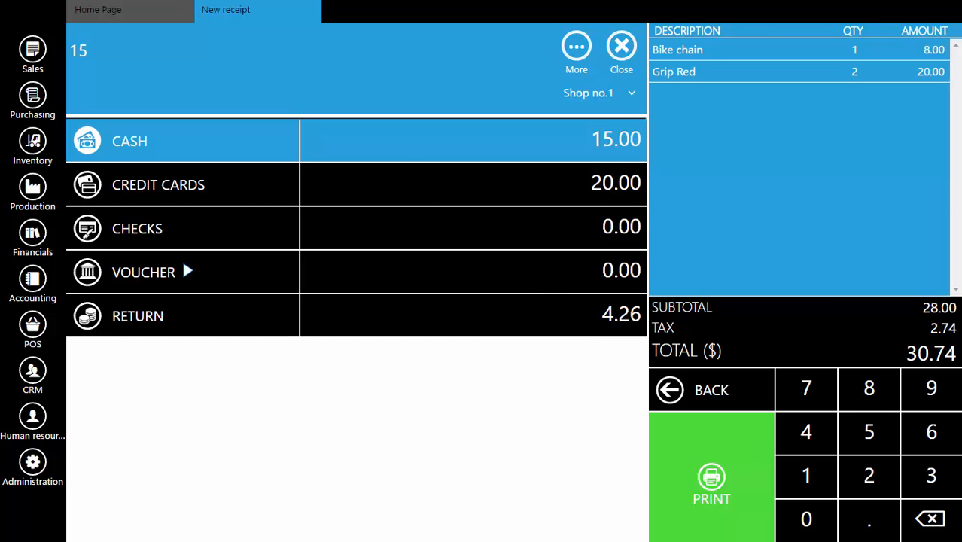
Issue the receipt with the entered split payment and print it on one sheet.
click(725, 493)
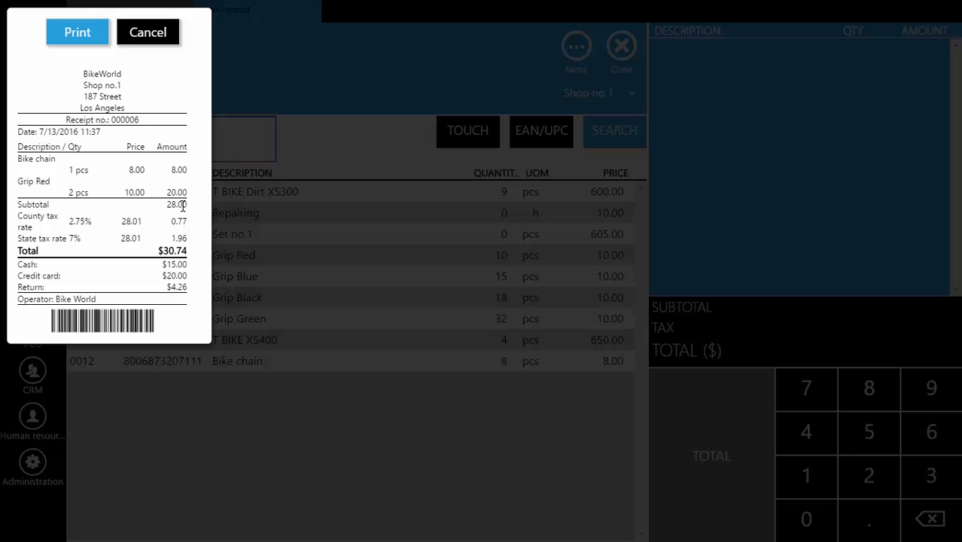
click(74, 36)
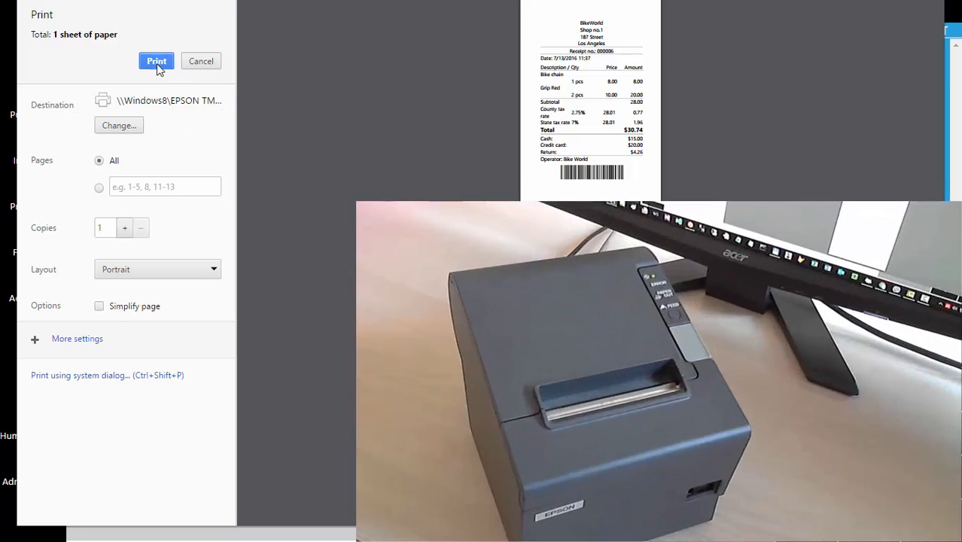
click(156, 62)
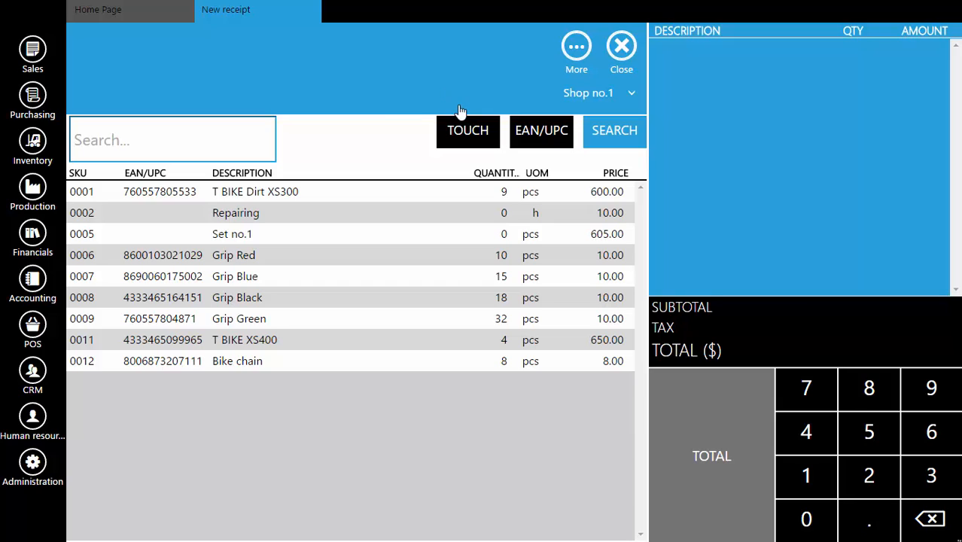
click(547, 133)
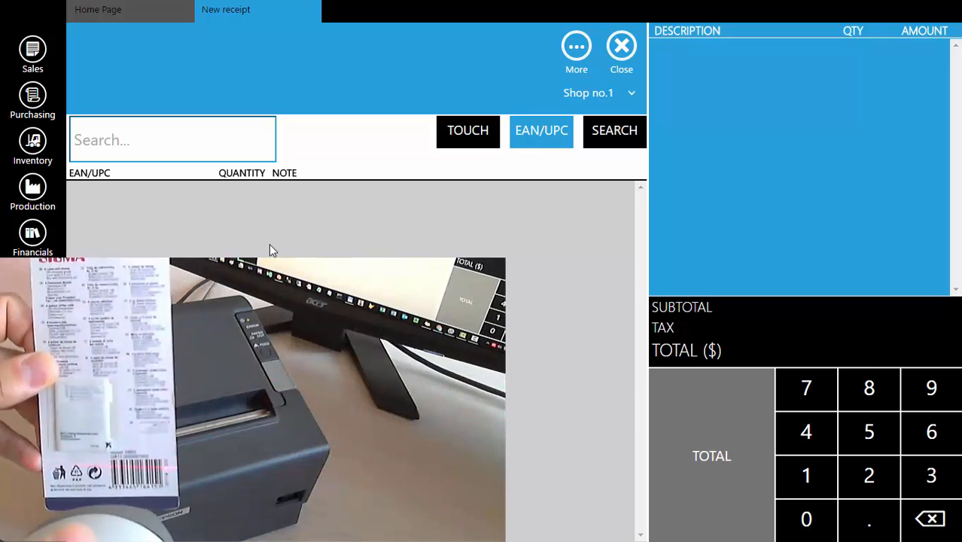
key(Return)
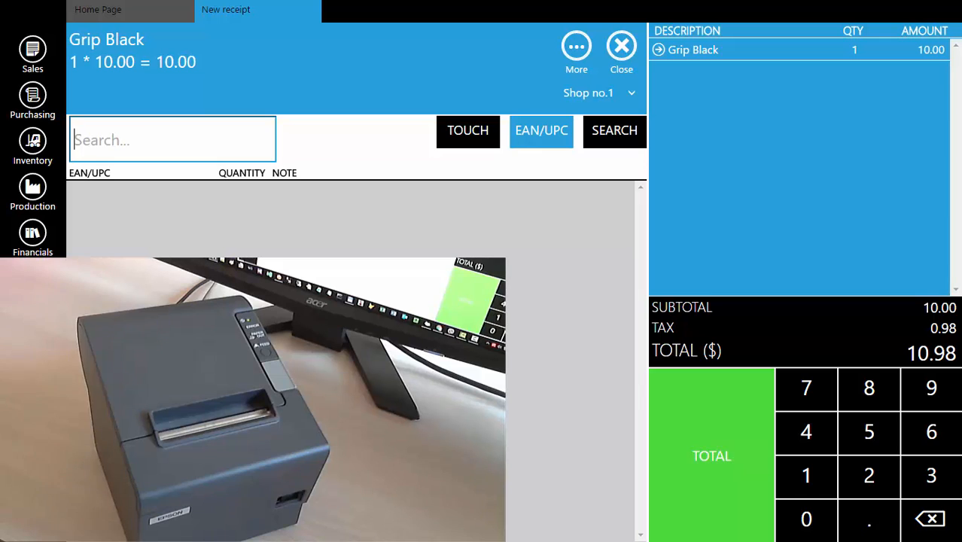
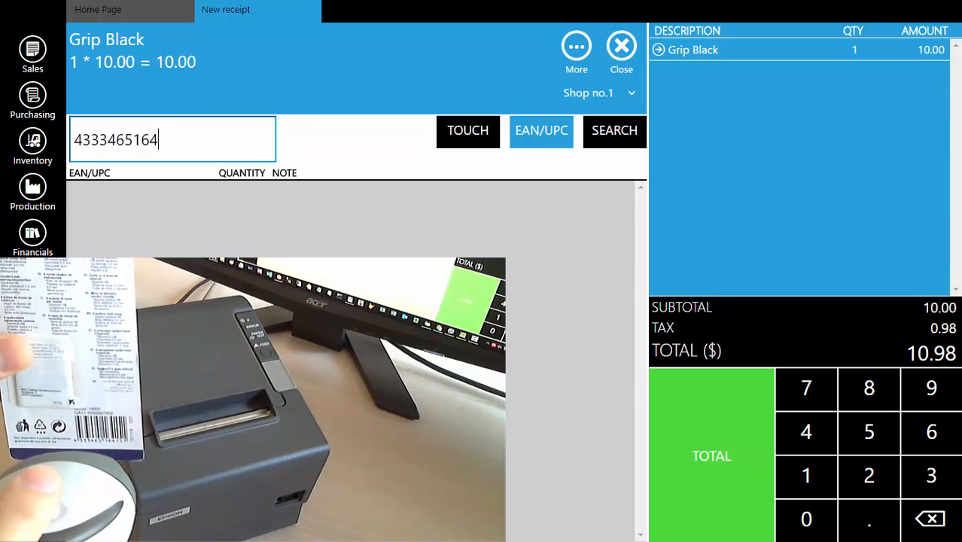
key(Return)
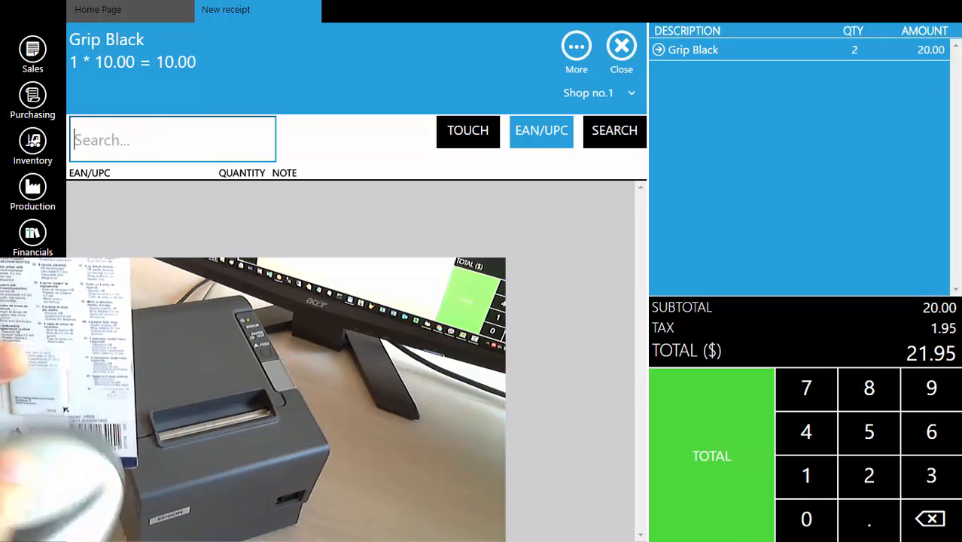
key(Return)
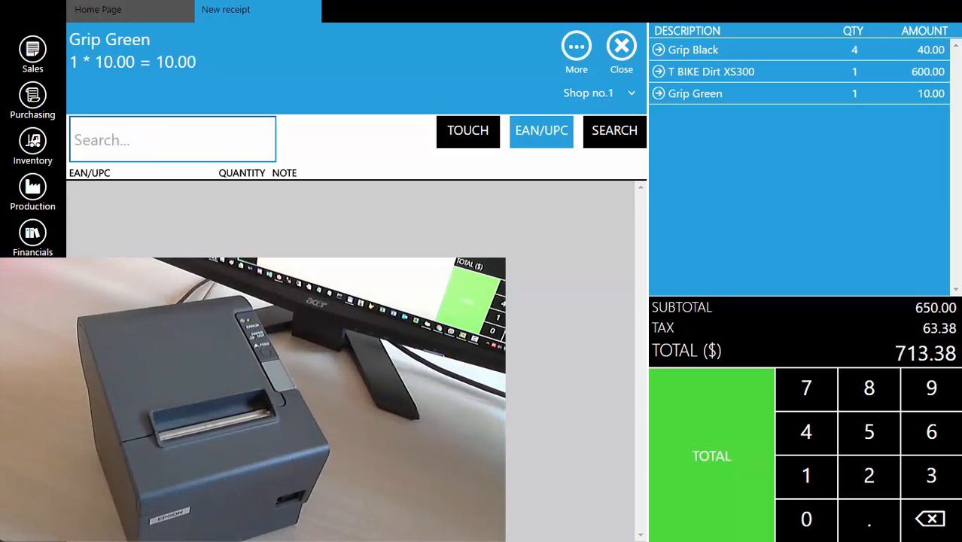
Total the receipt, set the cash payment to 800, and issue and print it.
click(709, 461)
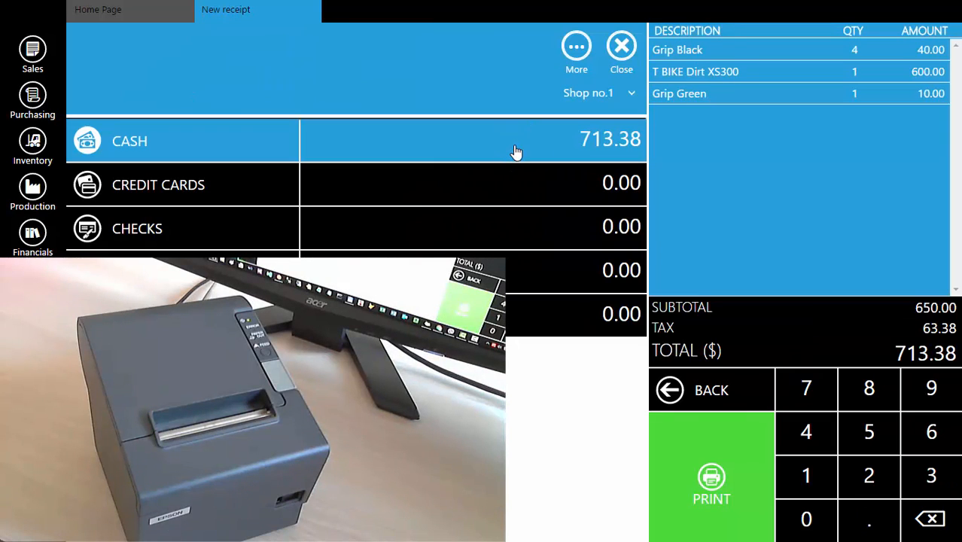
text(800)
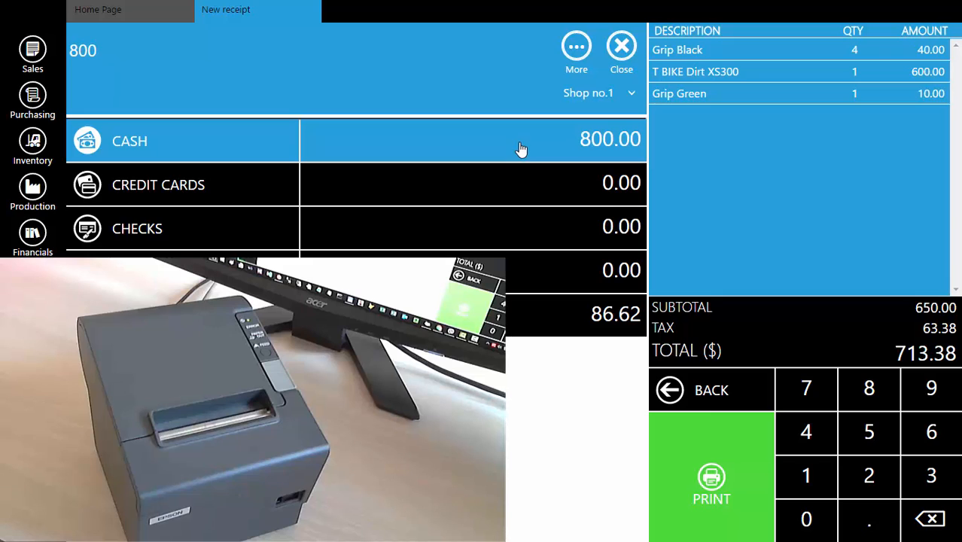
click(711, 485)
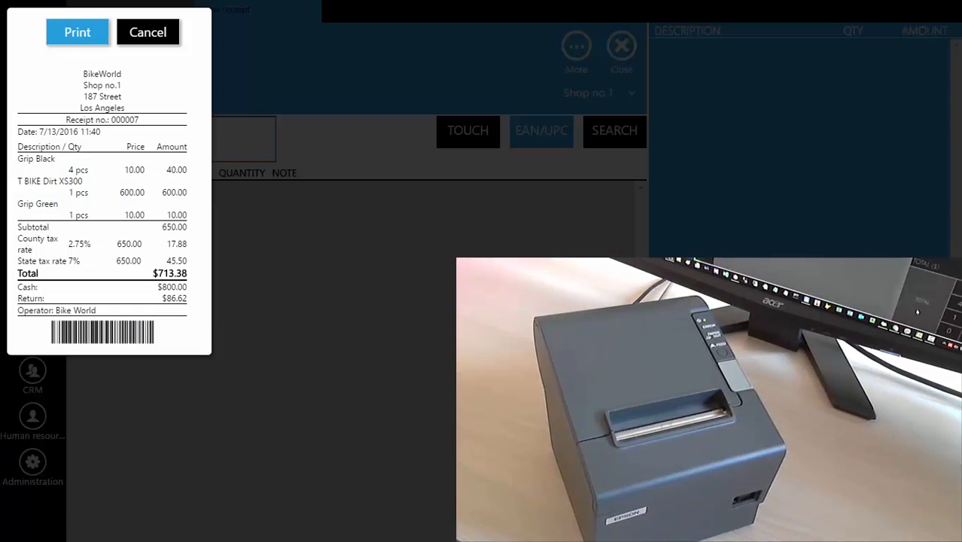
click(83, 34)
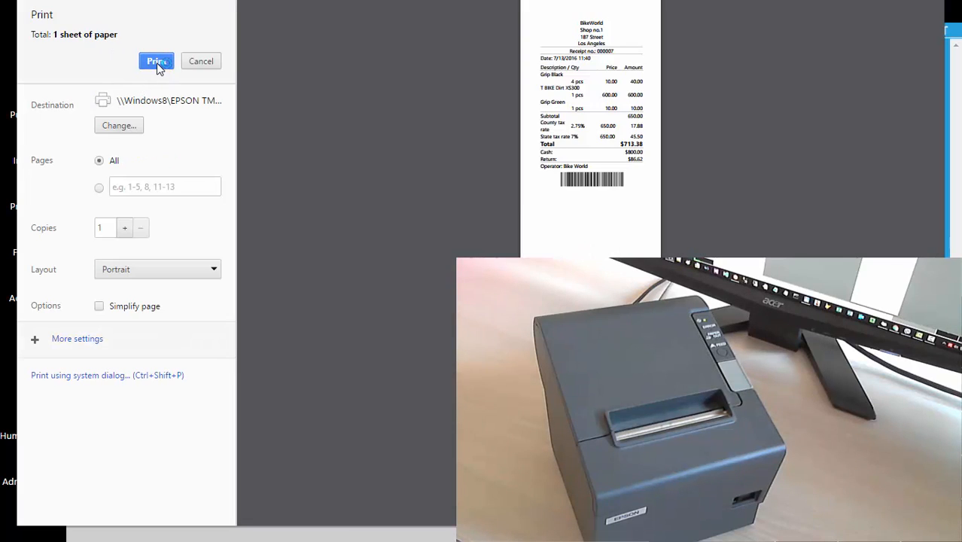
click(157, 63)
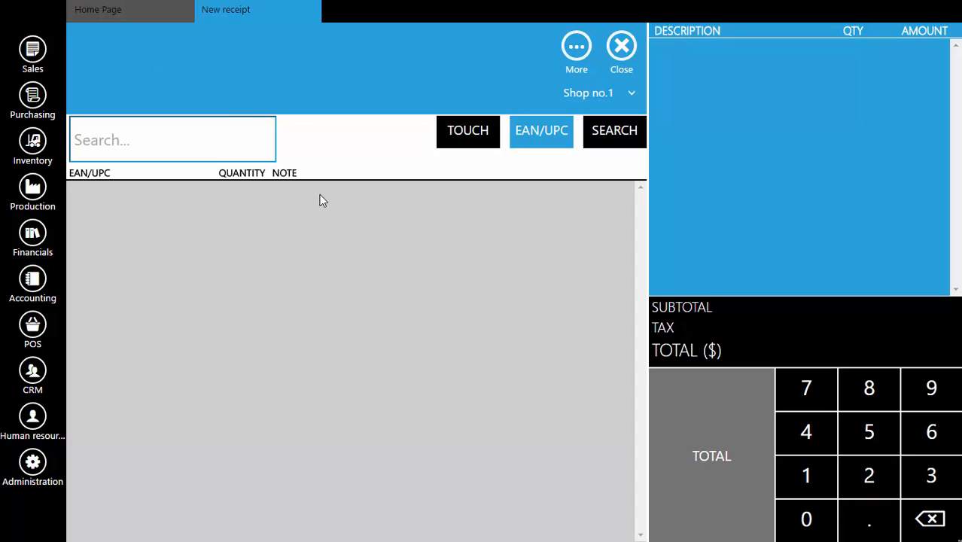
Switch item selection to touch mode and look through the Mountain bikes, Services and Standard parts groups.
click(475, 140)
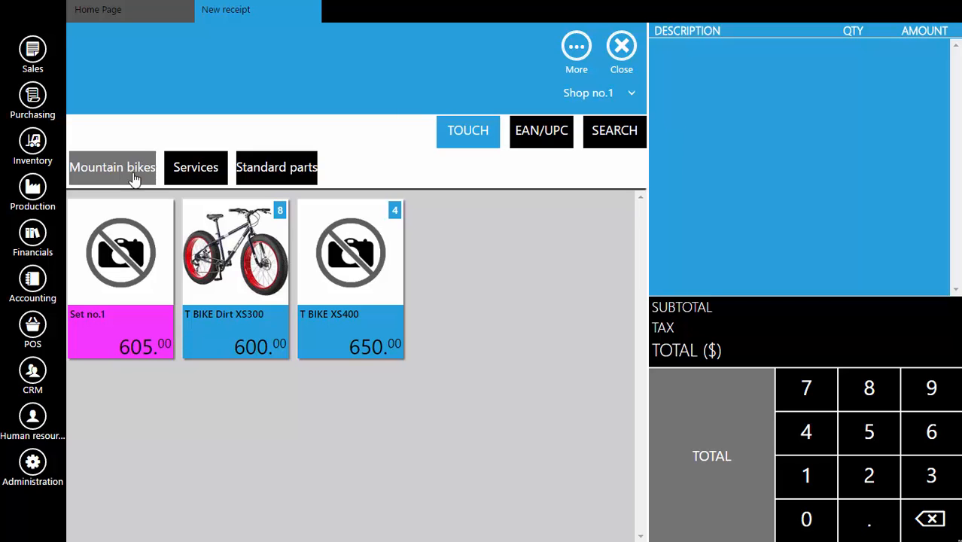
click(189, 169)
click(268, 170)
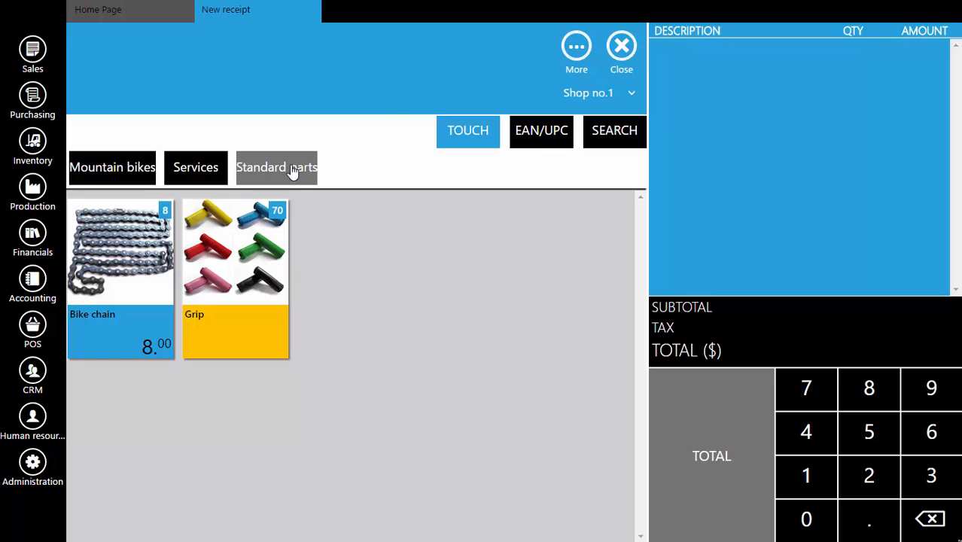
click(105, 172)
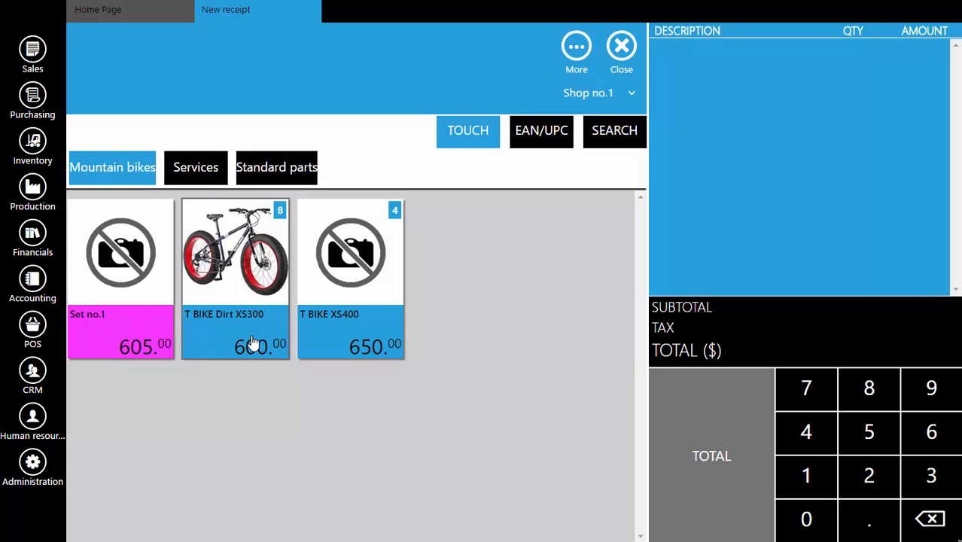
click(201, 178)
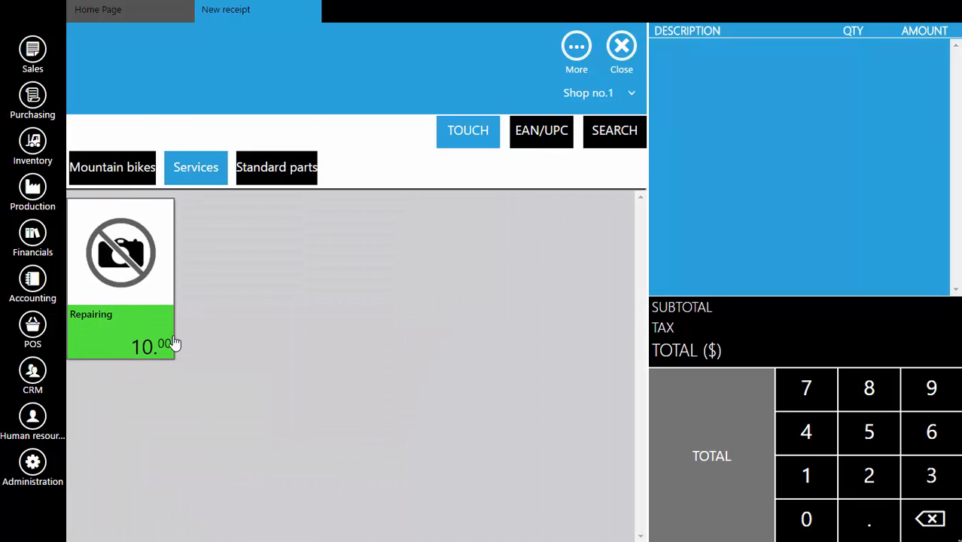
click(301, 168)
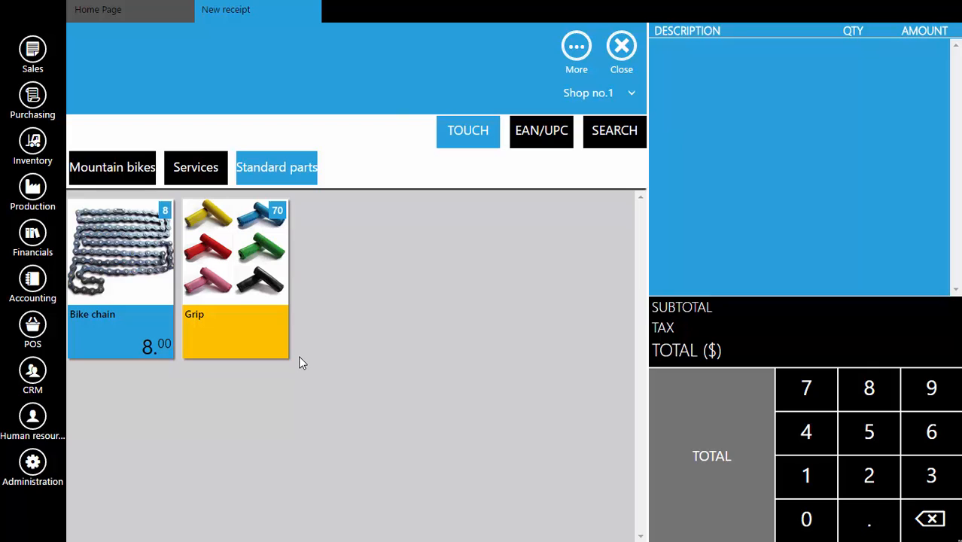
Add one T BIKE Dirt XS300 from the mountain bikes and Repairing from the services with a quantity of 3.
click(113, 169)
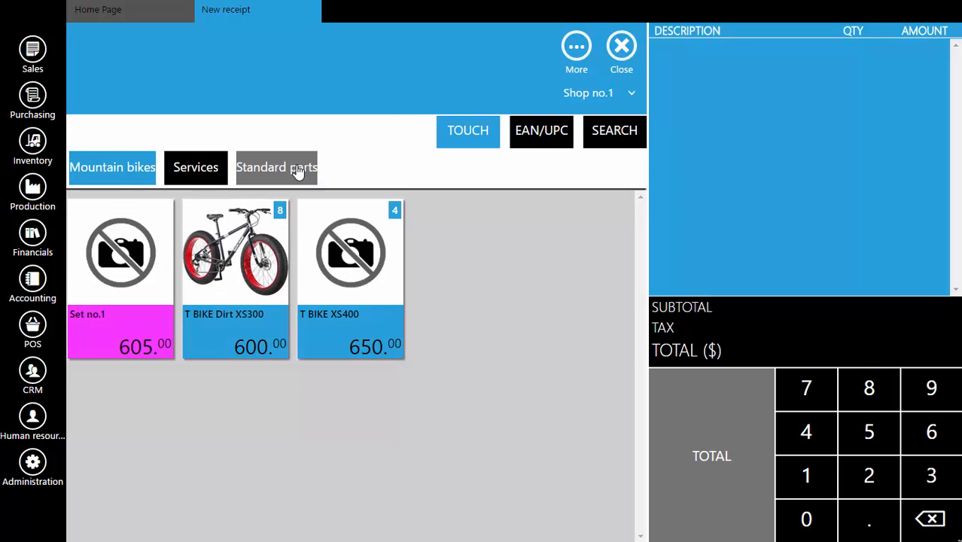
click(242, 283)
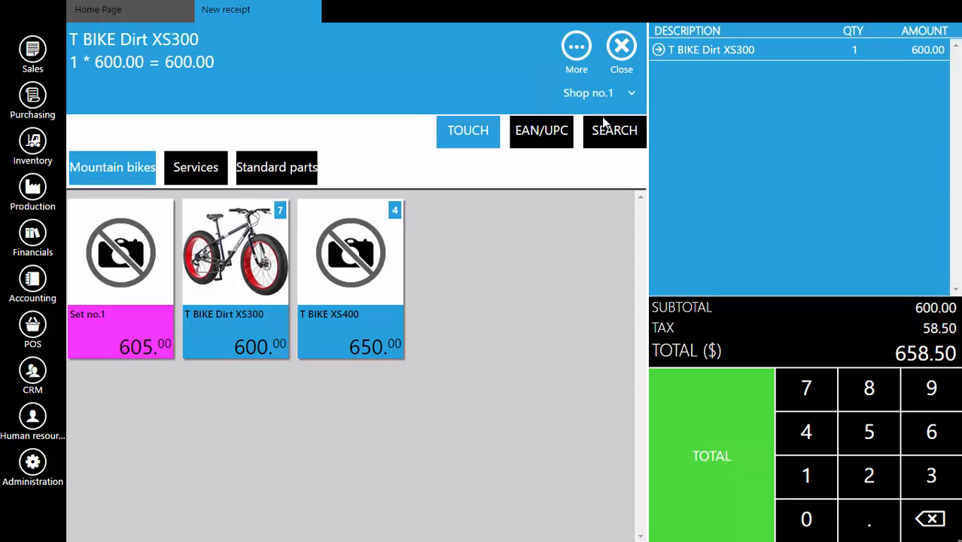
click(201, 173)
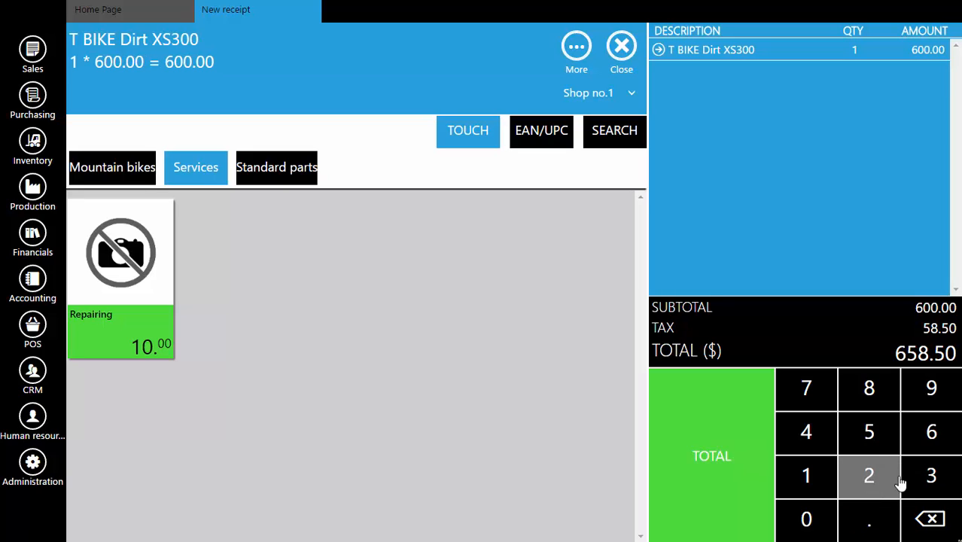
click(930, 477)
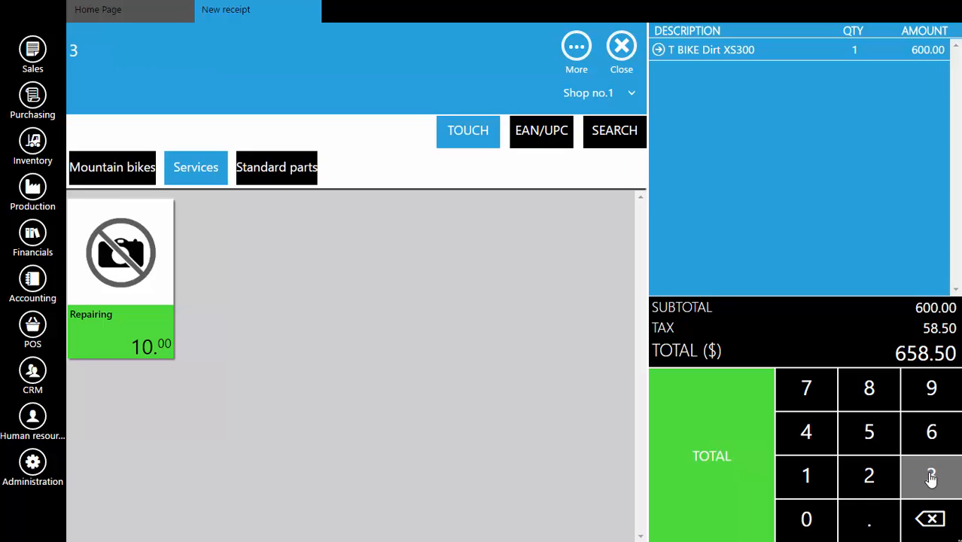
click(127, 256)
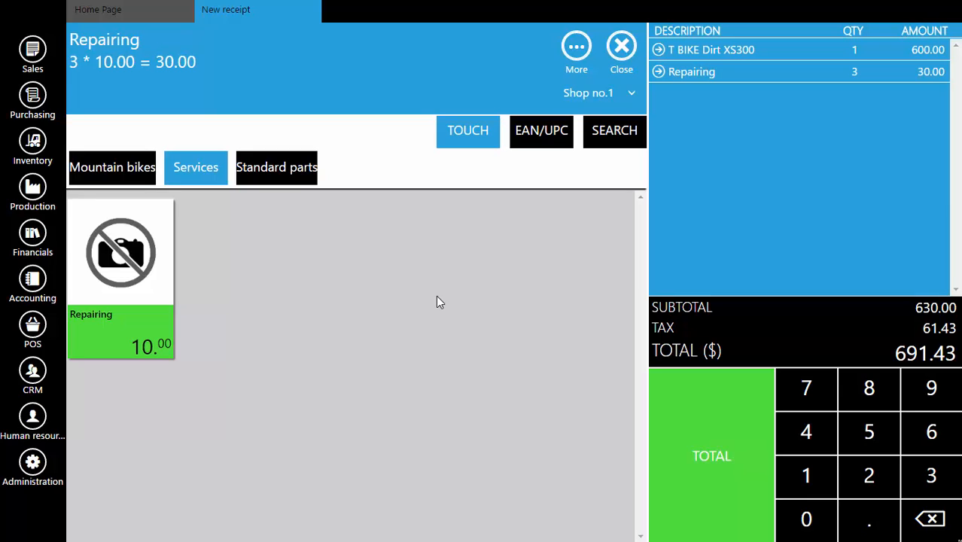
Add one Grip Green from the standard parts, filtering the grip variants by the color Green, and one Grip Blue.
click(286, 170)
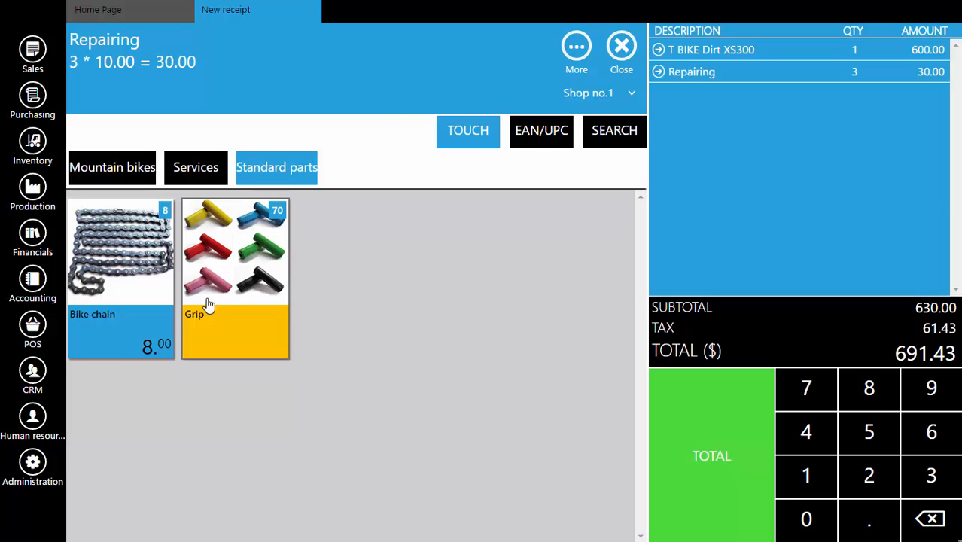
click(233, 304)
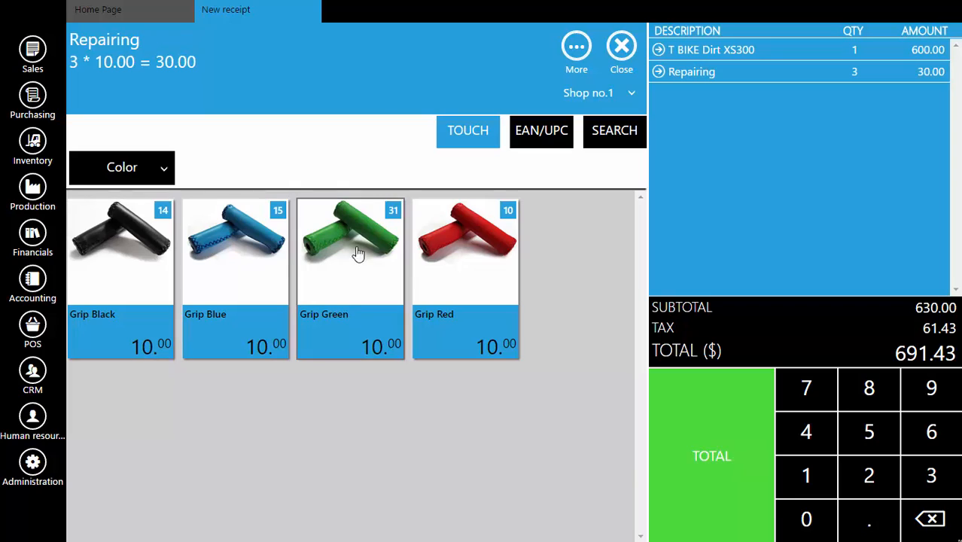
click(166, 173)
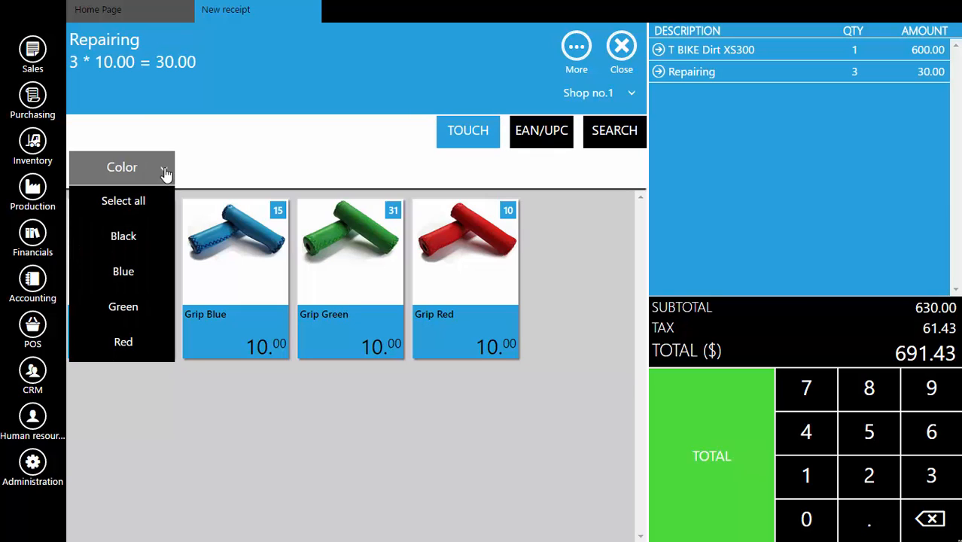
click(124, 307)
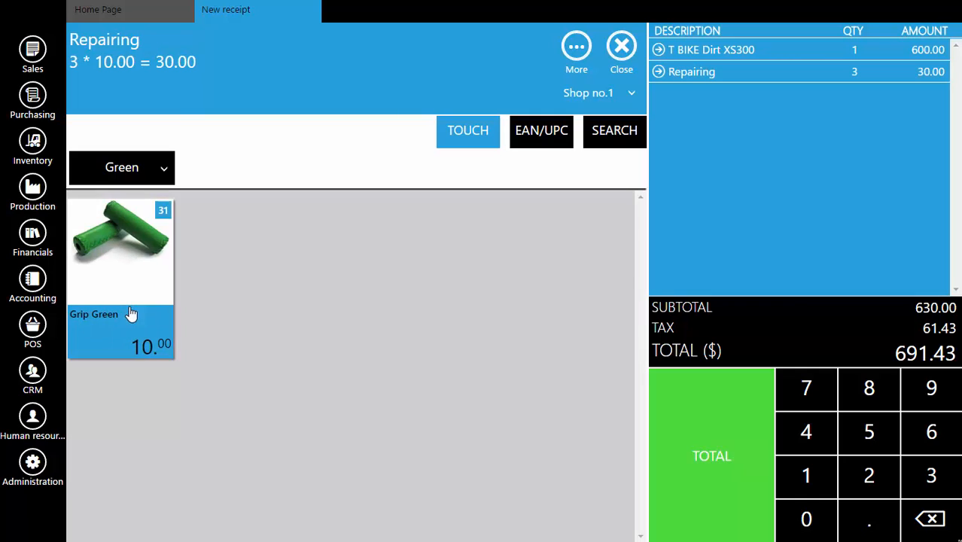
click(136, 256)
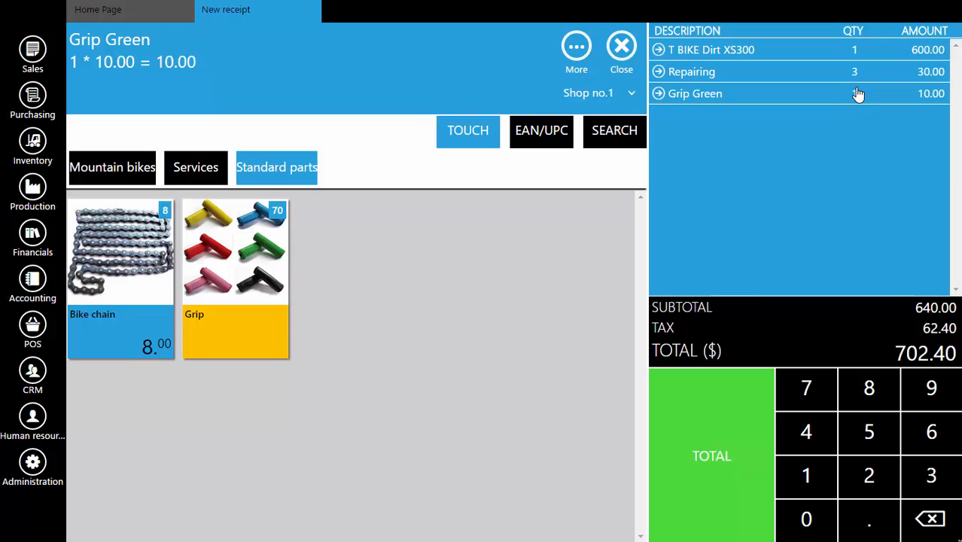
click(264, 247)
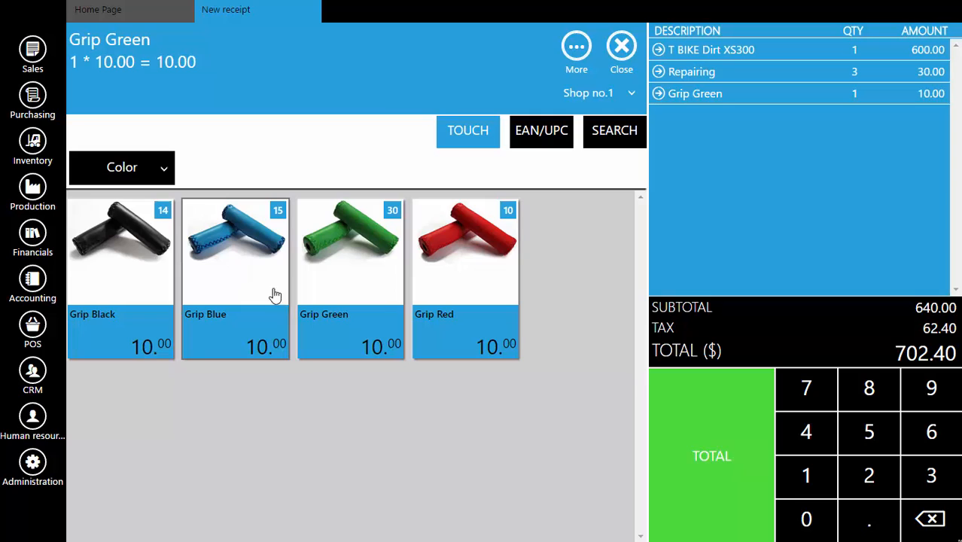
click(214, 274)
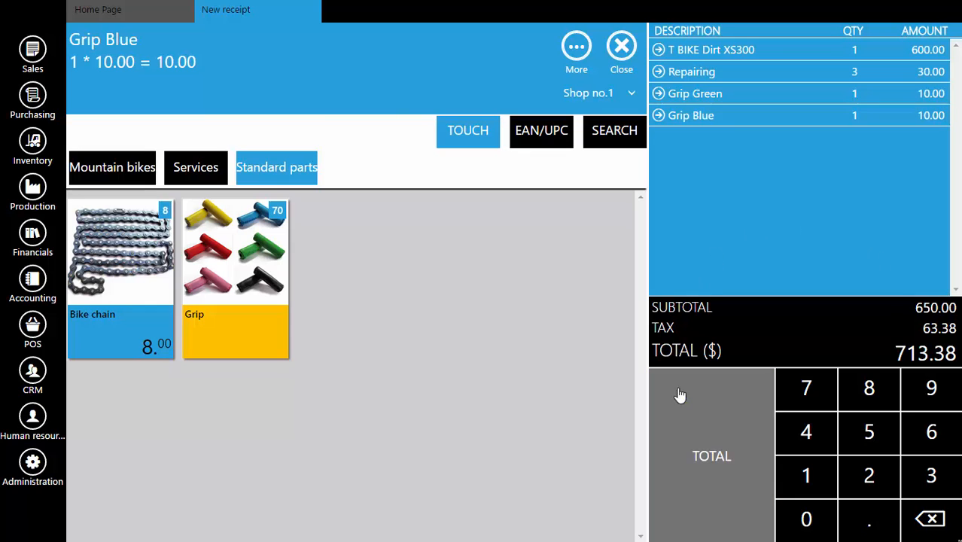
Proceed to payment and return to the item list, and set the Repairing line's quantity to 2.
click(736, 443)
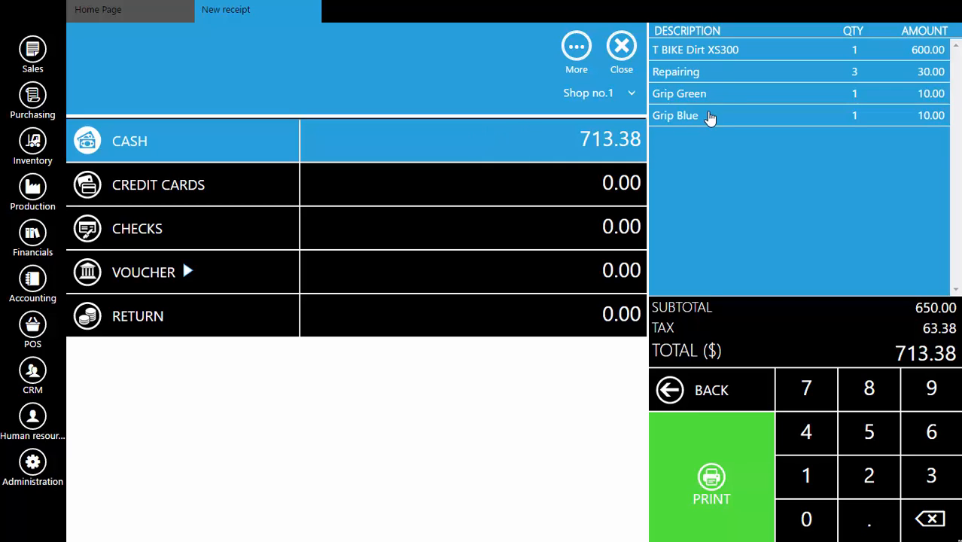
click(720, 392)
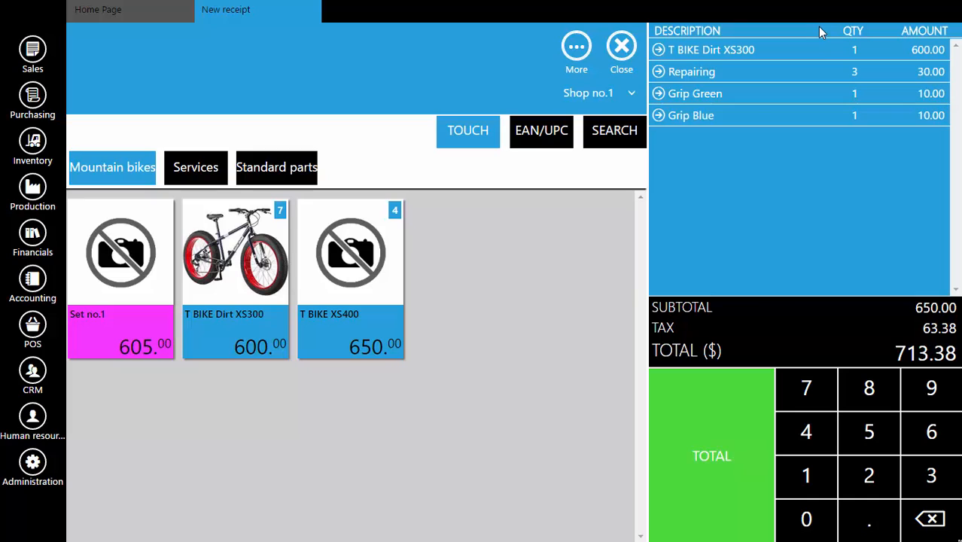
click(660, 74)
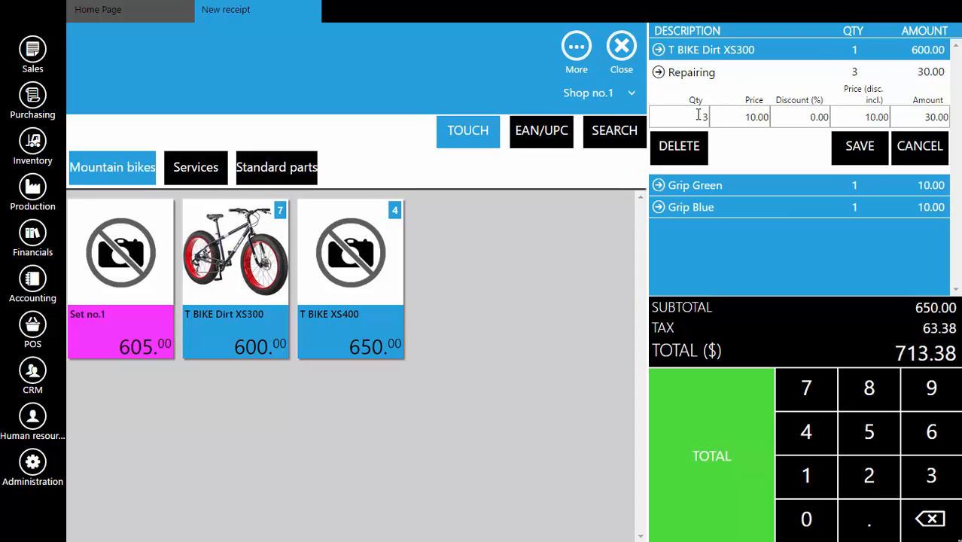
drag(698, 114, 710, 114)
text(2)
key(Tab)
Apply a 10% discount to the Repairing line, change its discounted price to 8.50, and save the line.
key(Tab)
click(756, 119)
drag(803, 117, 844, 114)
text(10)
key(Tab)
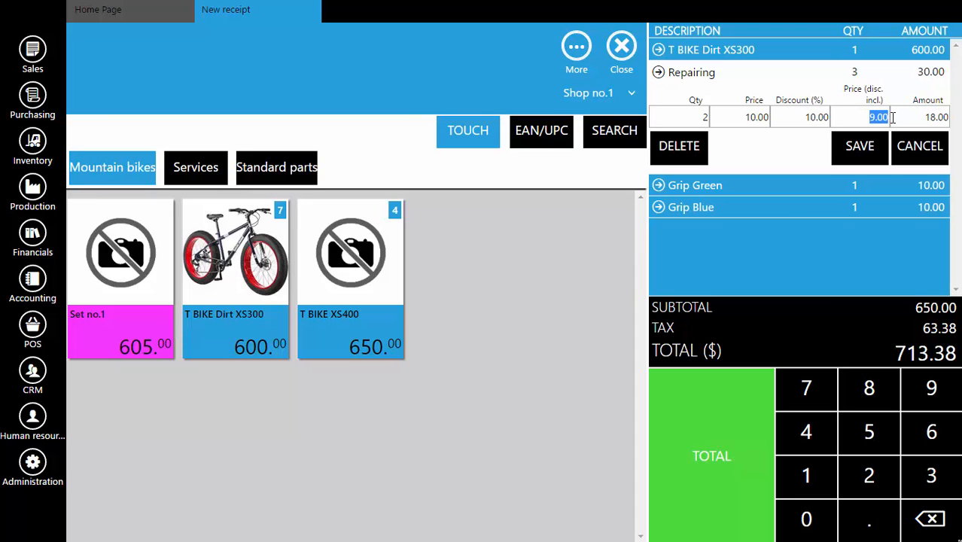
text(8.5)
key(Tab)
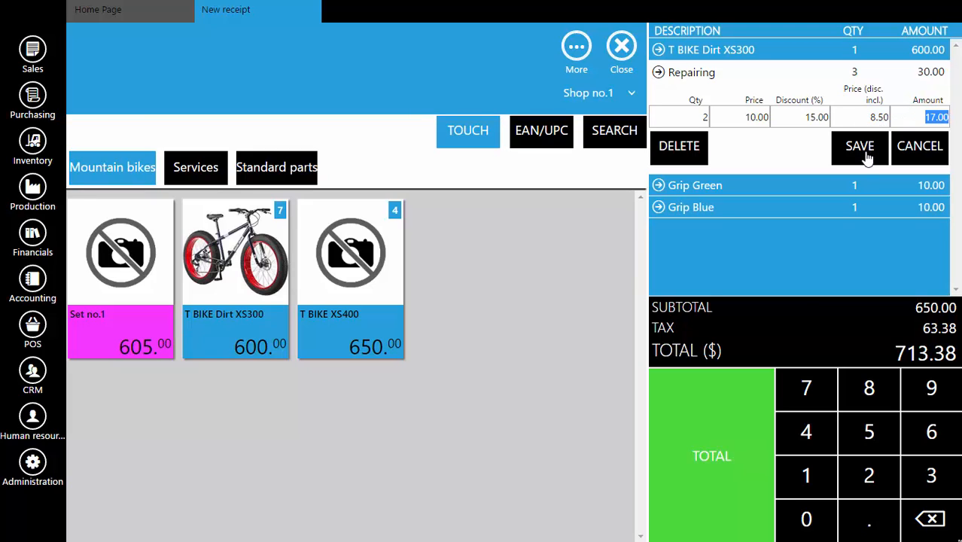
click(866, 150)
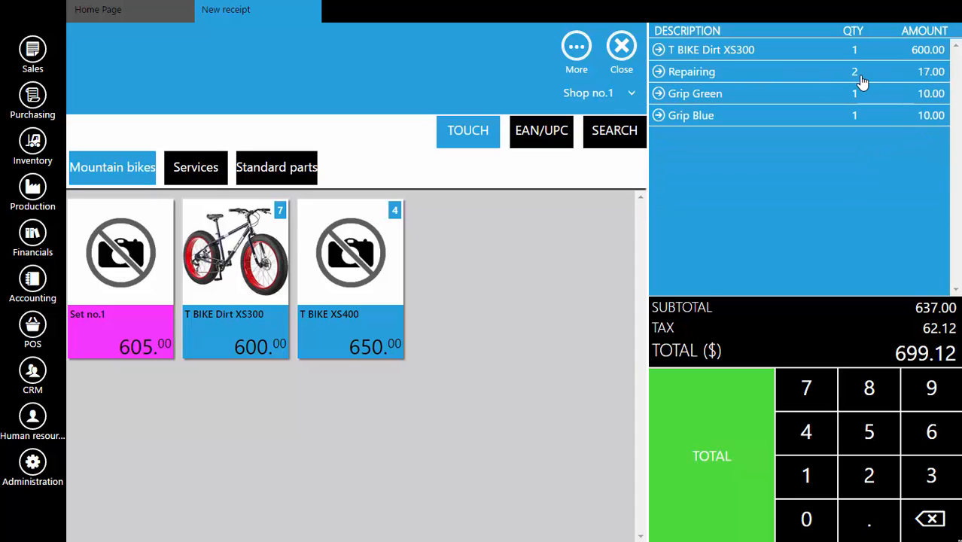
Delete the Grip Green line from the receipt.
click(659, 94)
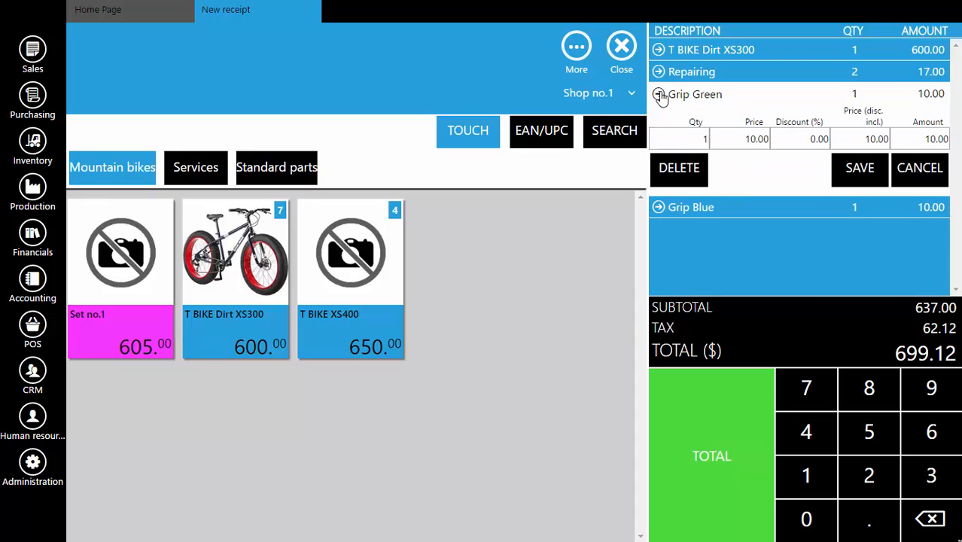
click(681, 174)
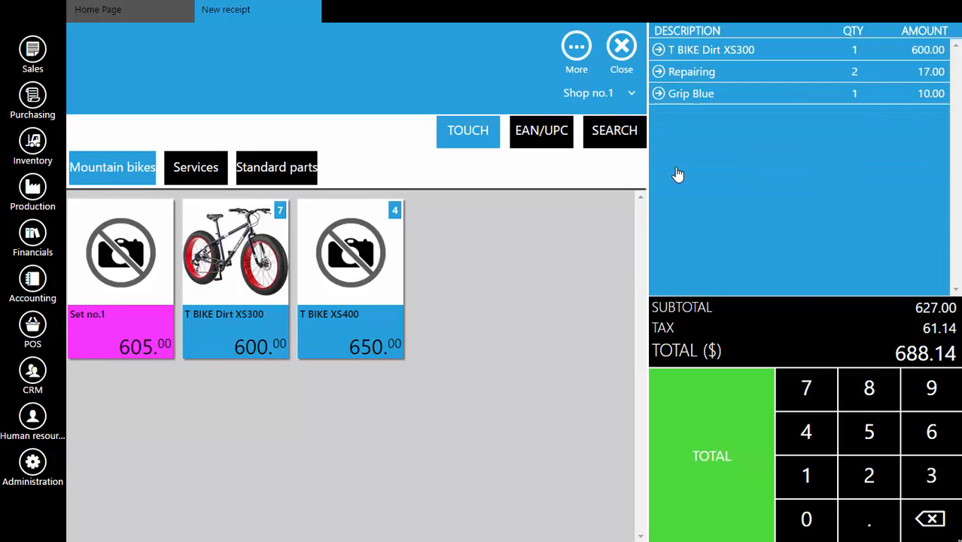
Try a quantity of 2 on the Grip Blue line and discard the edit.
click(660, 96)
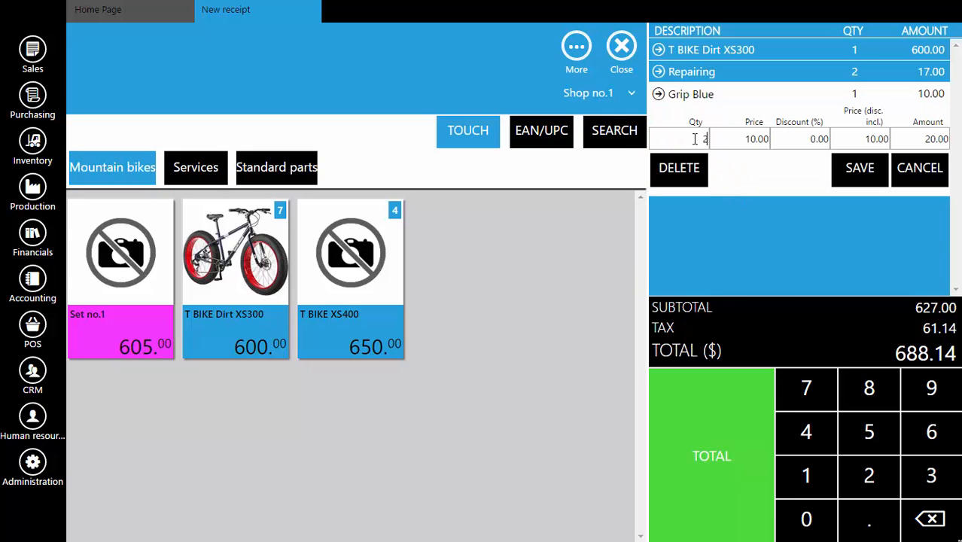
text(2)
key(Tab)
key(Tab)
key(Tab)
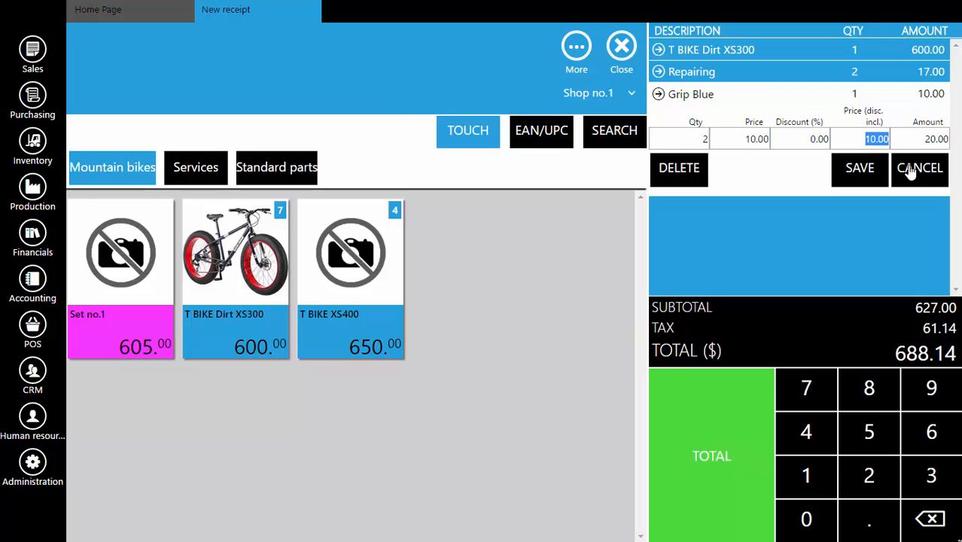
click(932, 170)
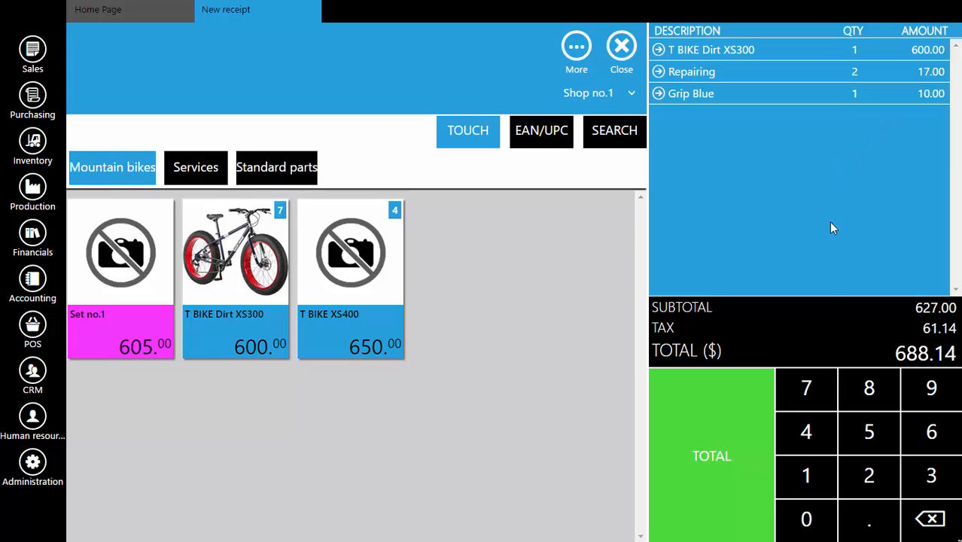
Take a cash payment of 900 for the receipt, print it on the EPSON printer, and close the receipt screen.
click(733, 437)
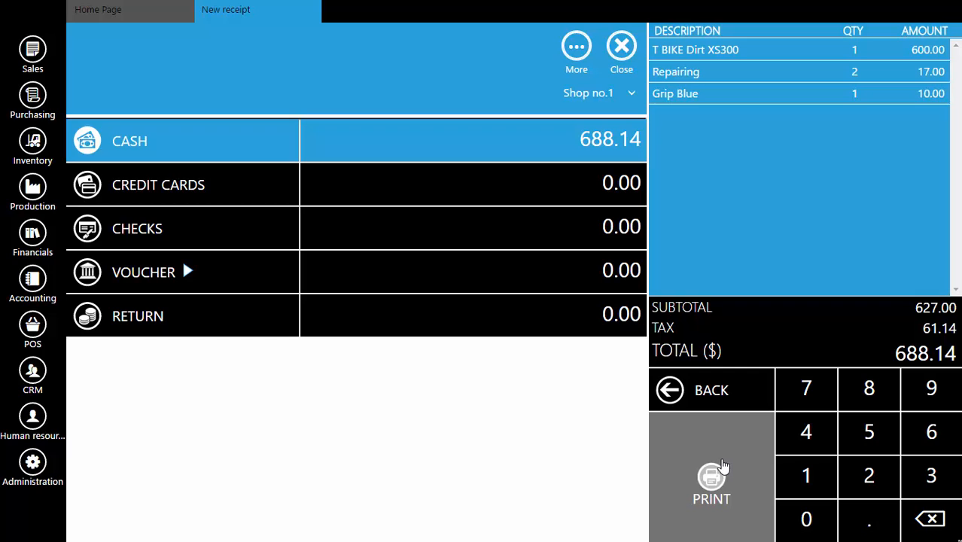
text(900)
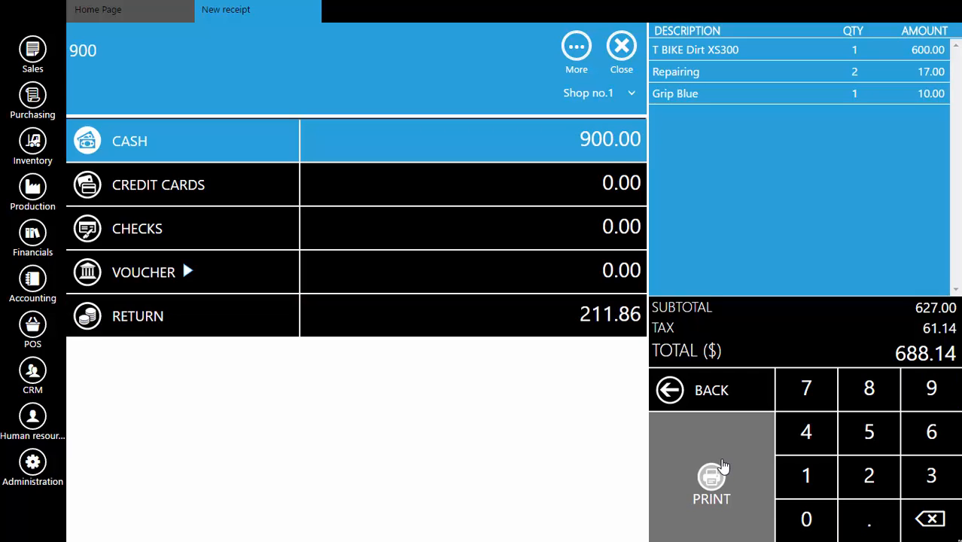
click(719, 471)
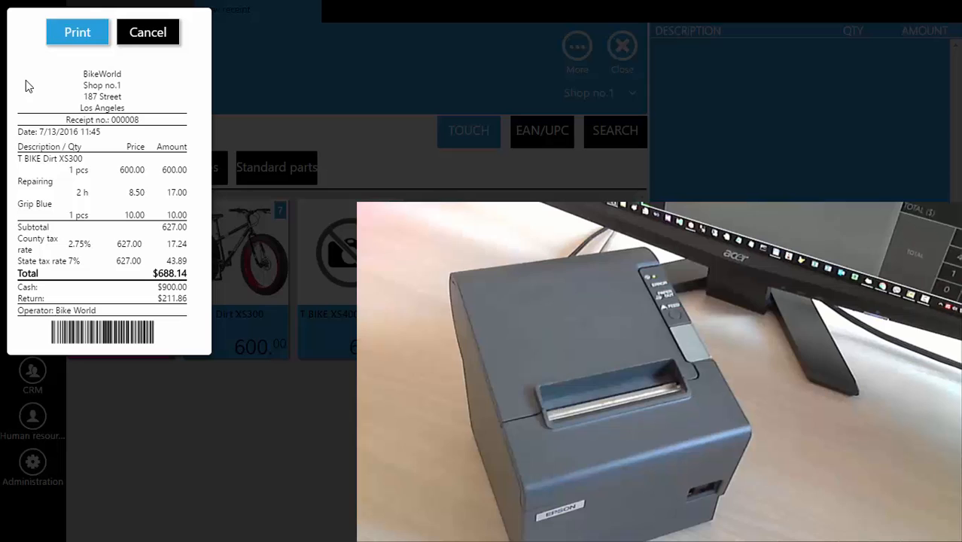
click(71, 38)
click(78, 32)
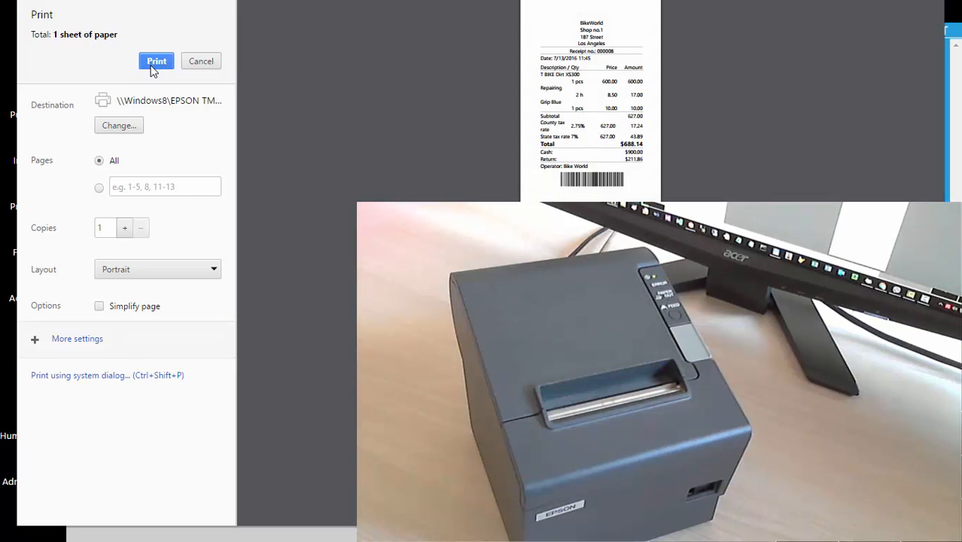
click(155, 64)
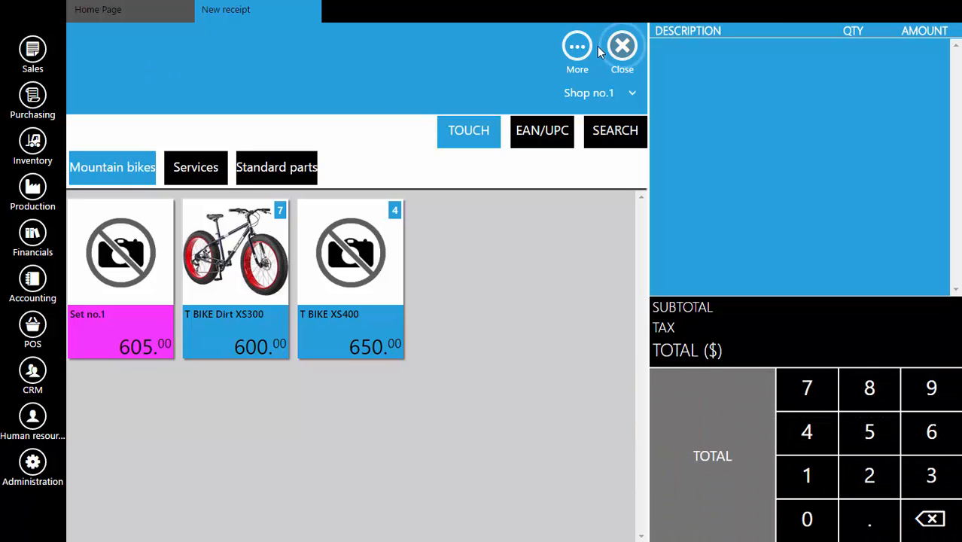
click(622, 46)
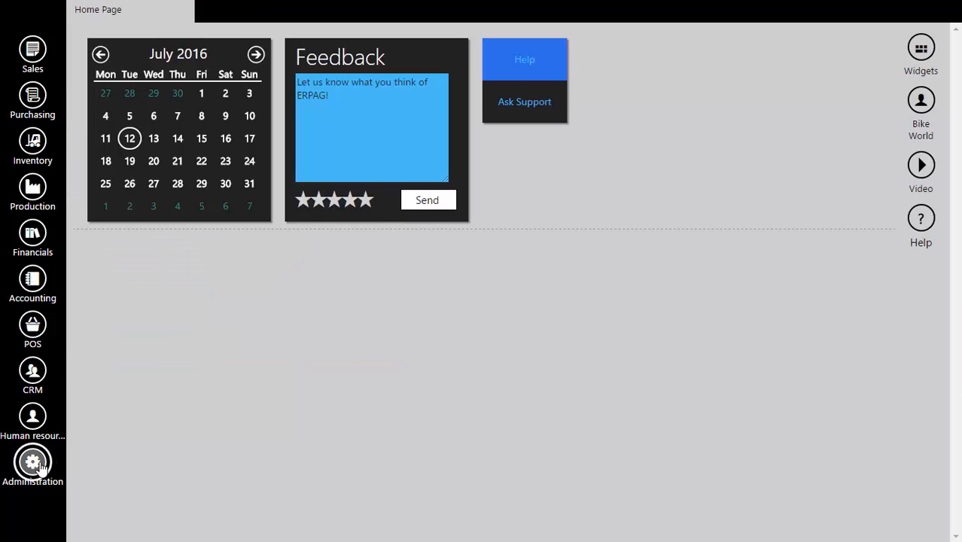
Set the Admin user's POS receipt option to Without preview, save the user record, and close the user pages.
click(39, 465)
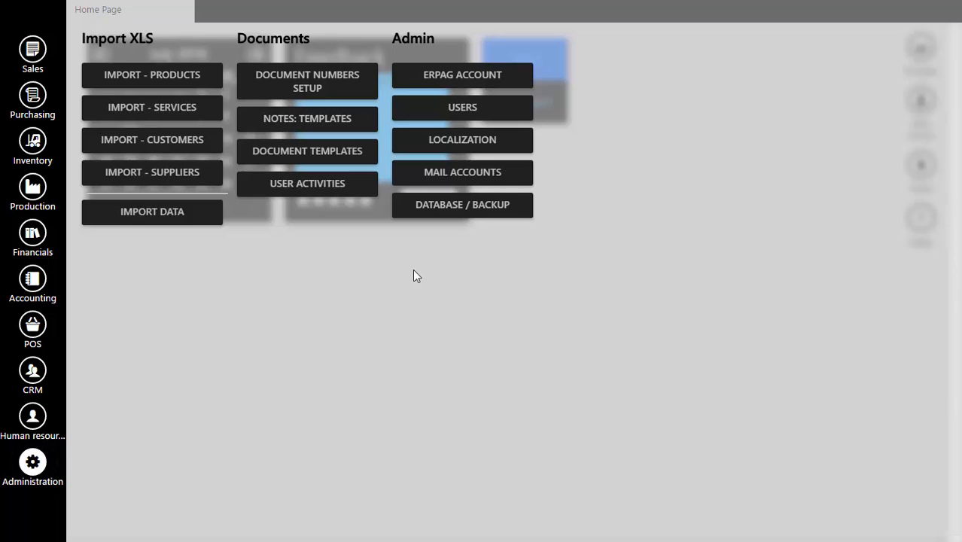
click(488, 112)
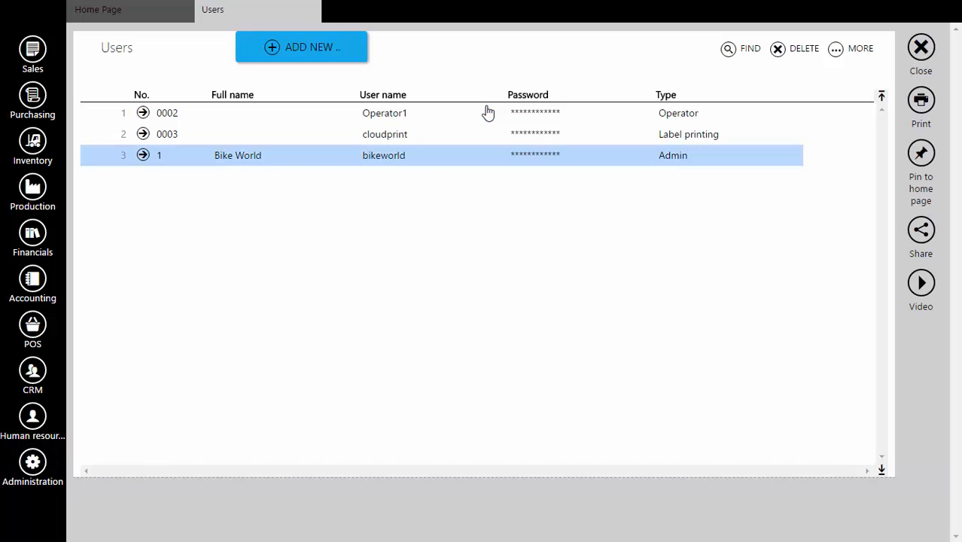
click(143, 155)
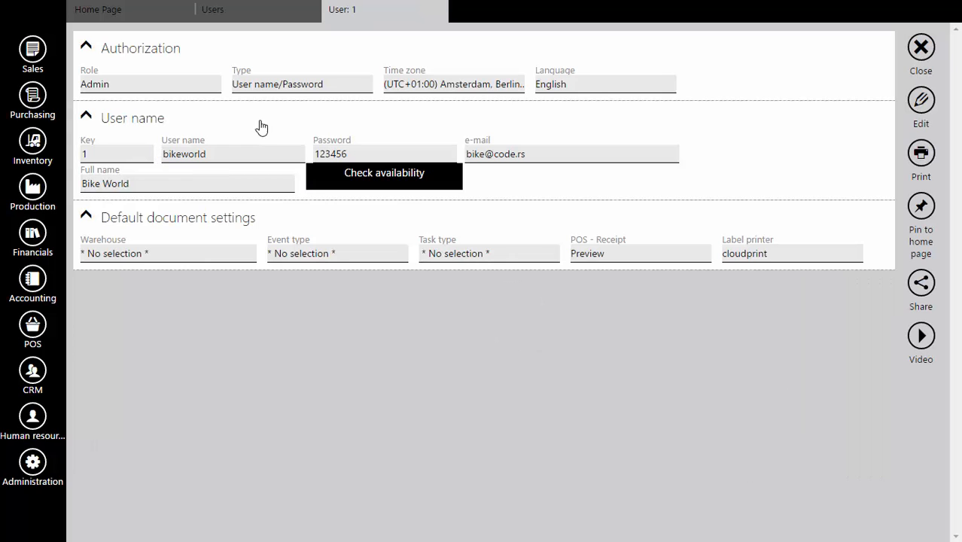
click(923, 101)
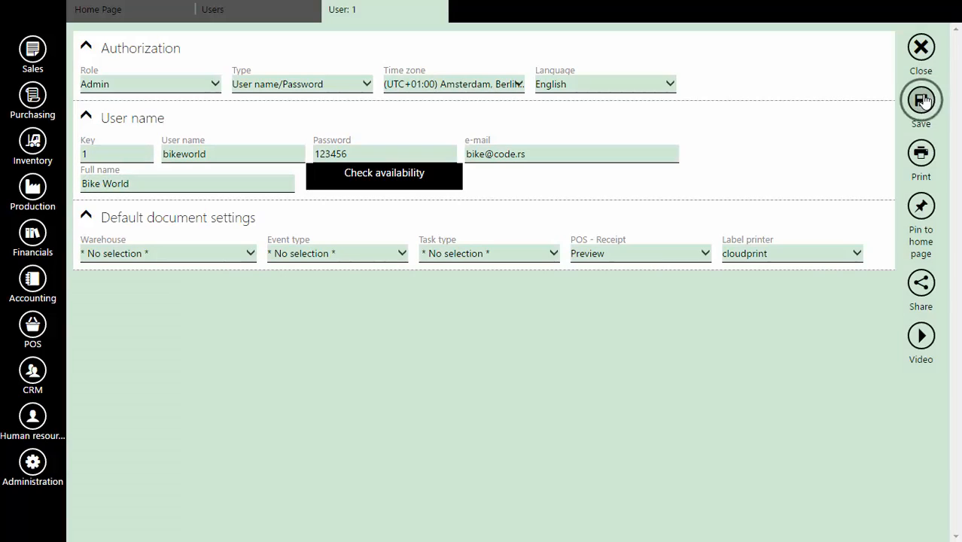
click(607, 259)
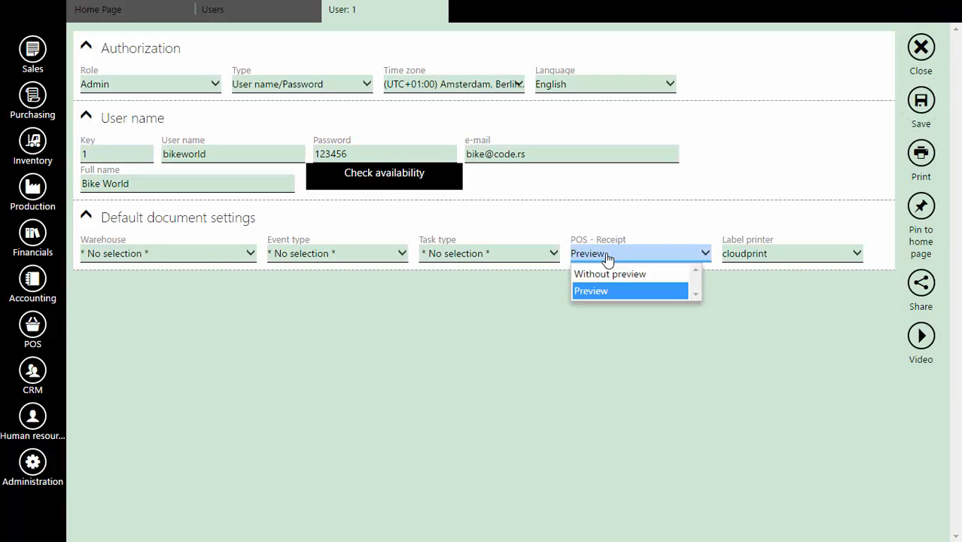
click(611, 274)
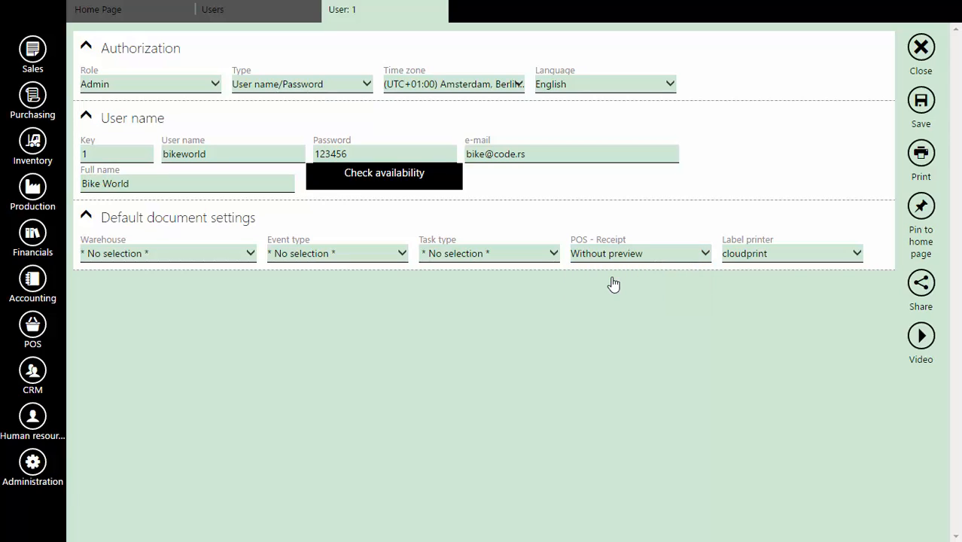
click(921, 103)
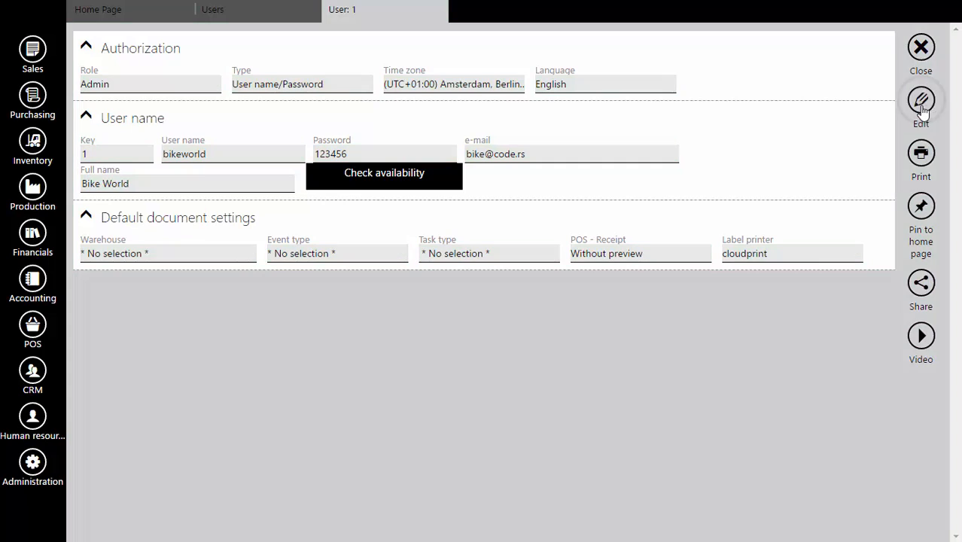
click(921, 48)
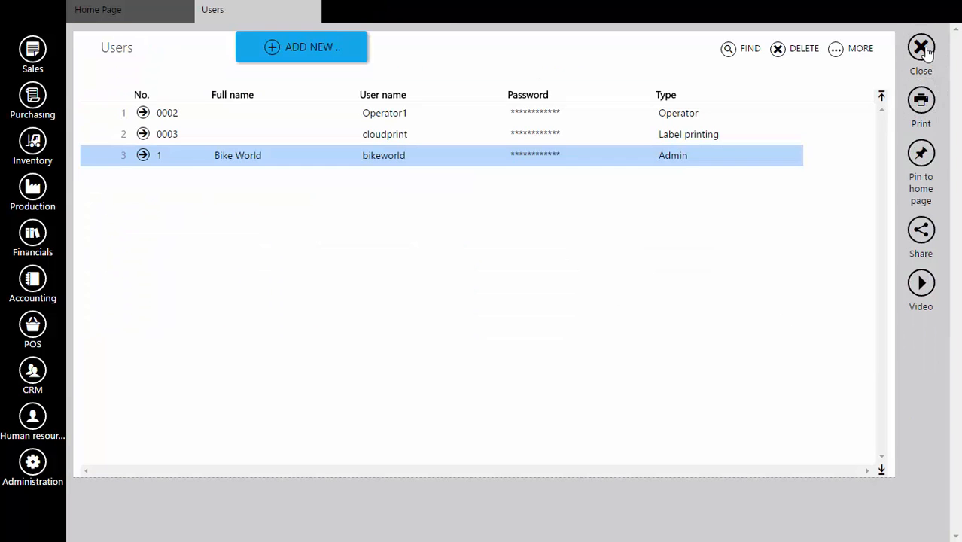
click(921, 50)
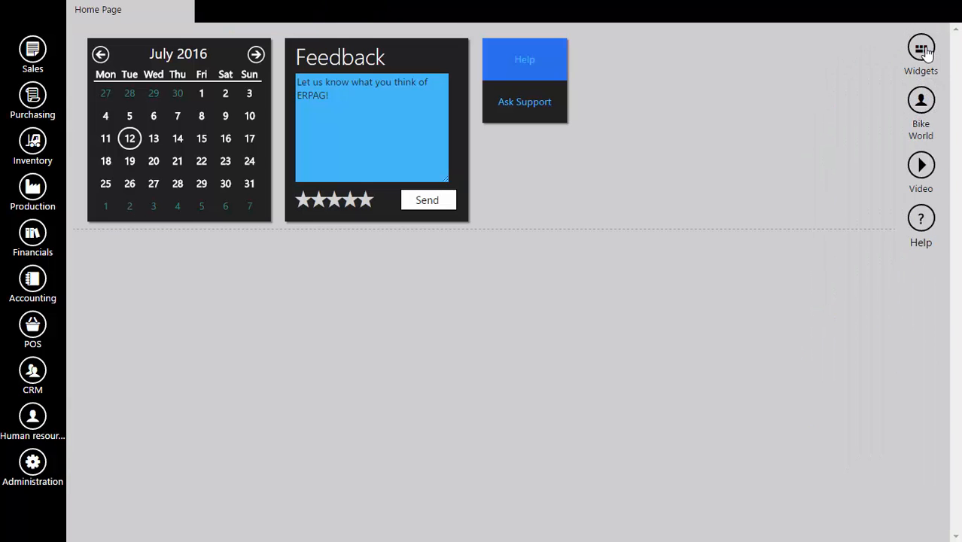
Issue a new POS receipt for one Repairing service paid in cash, and print it.
click(32, 325)
click(139, 79)
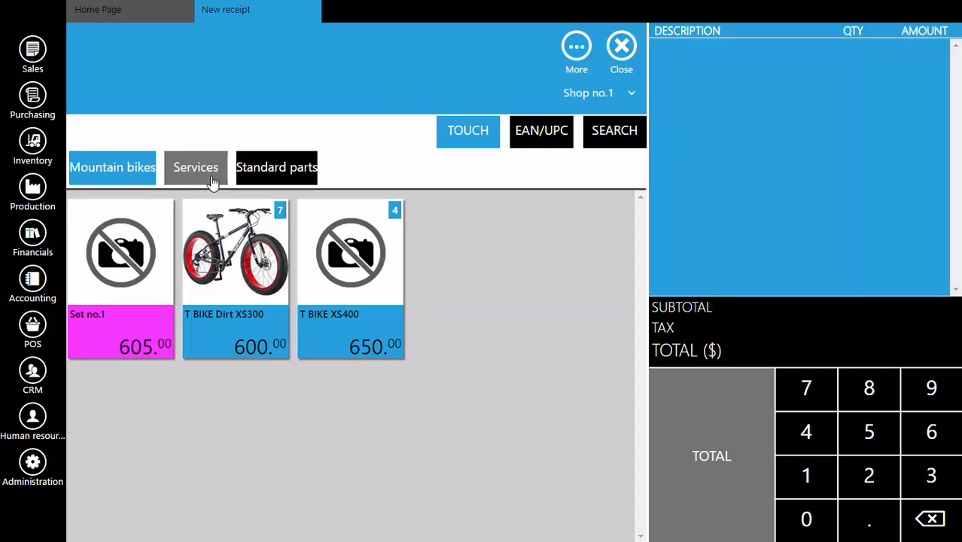
click(187, 172)
click(132, 277)
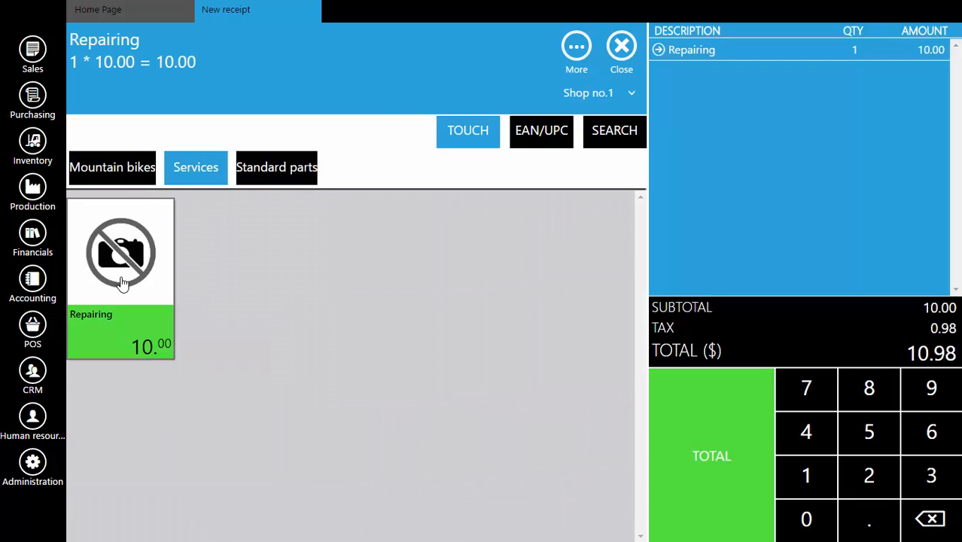
click(721, 458)
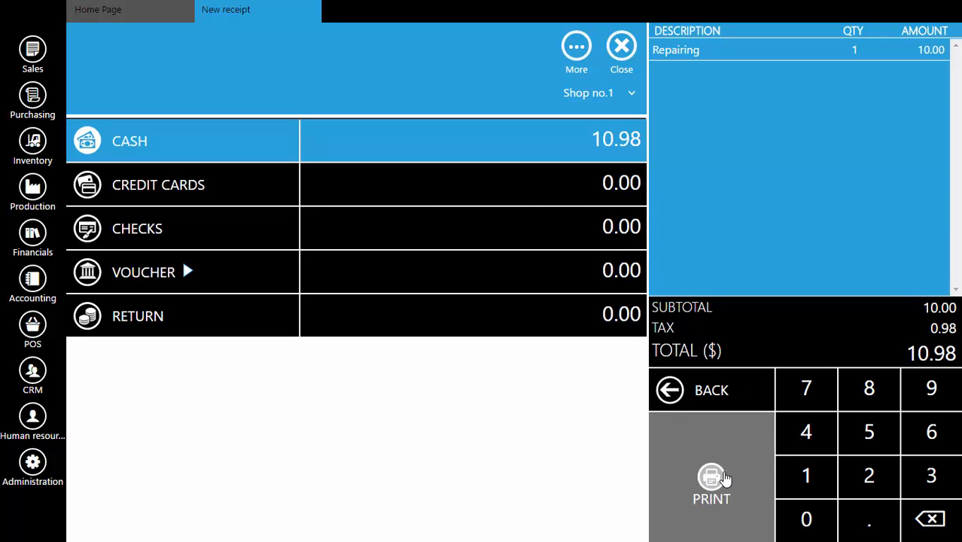
click(725, 479)
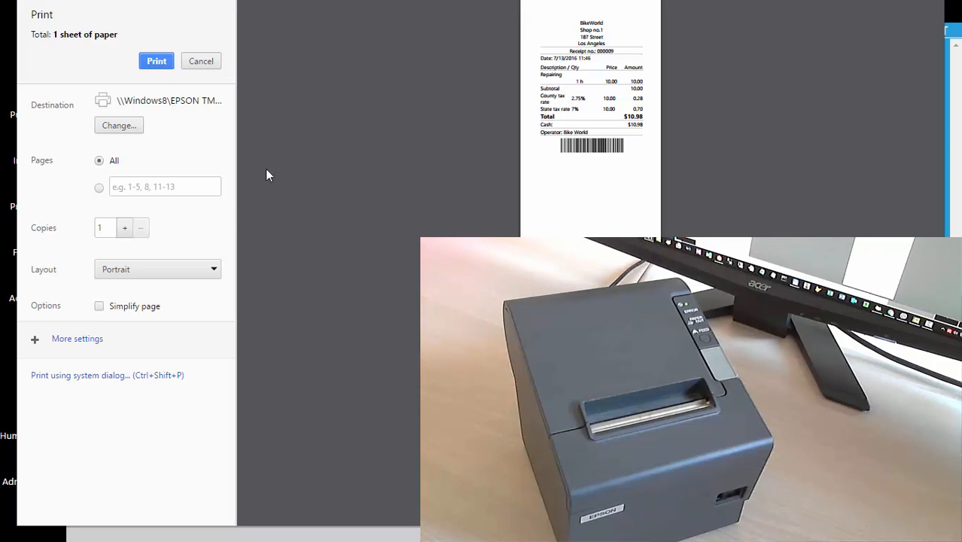
click(156, 64)
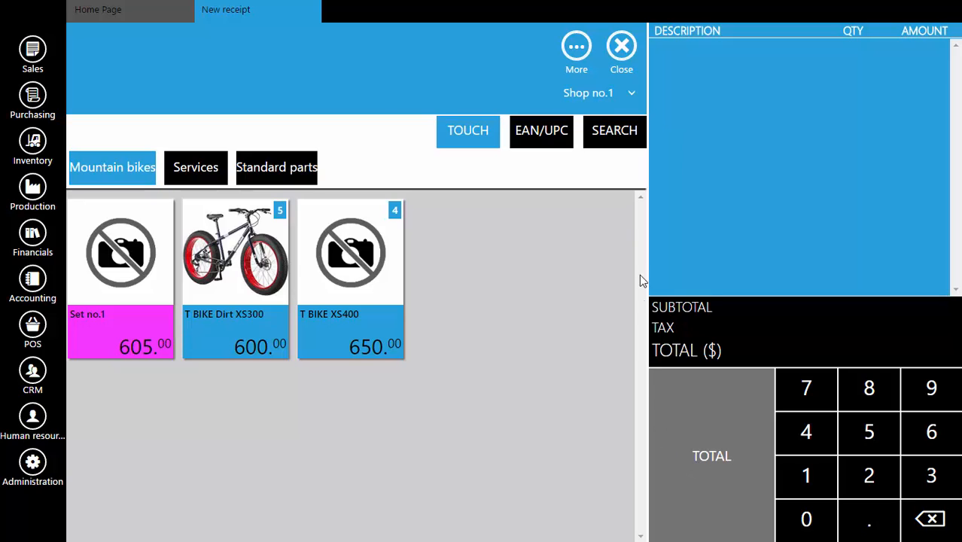
Assign ABC company as the customer of the new receipt.
click(577, 50)
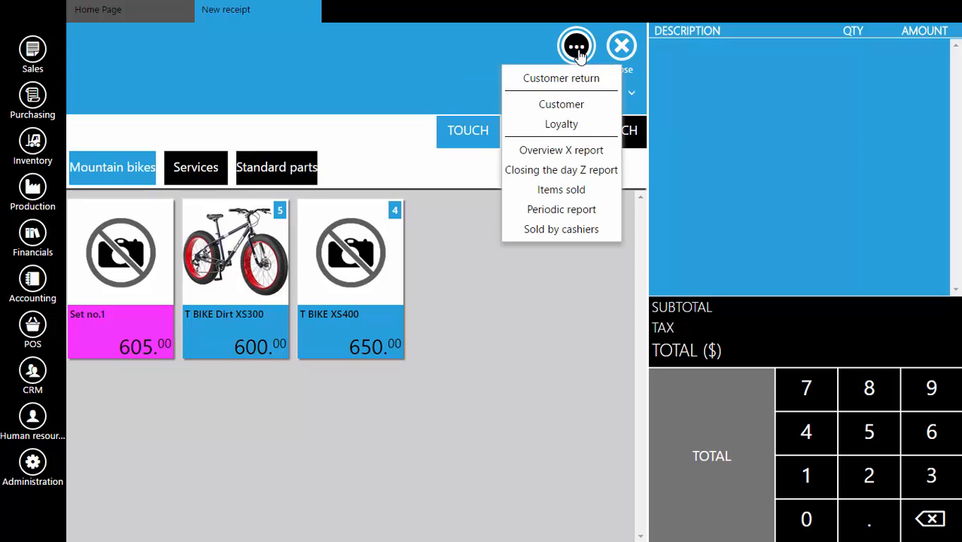
click(564, 106)
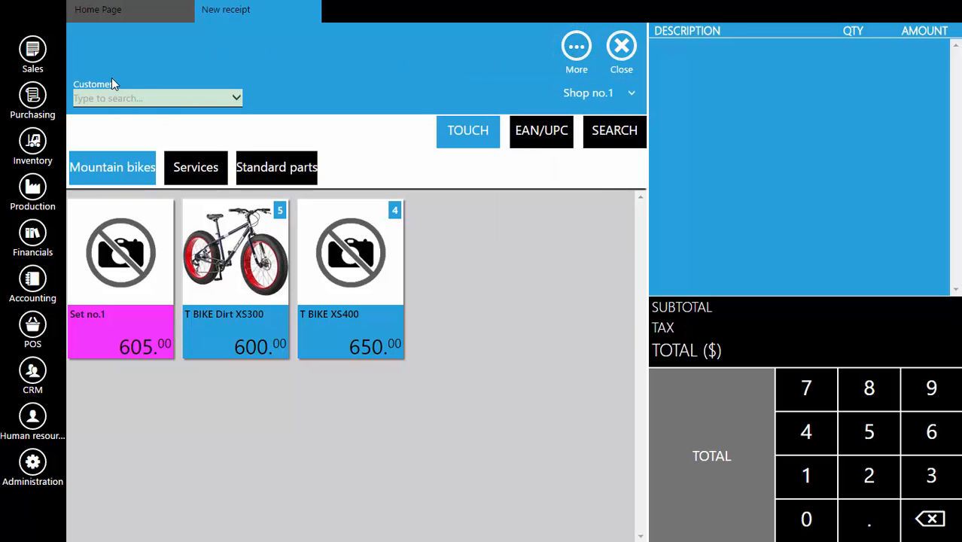
click(235, 98)
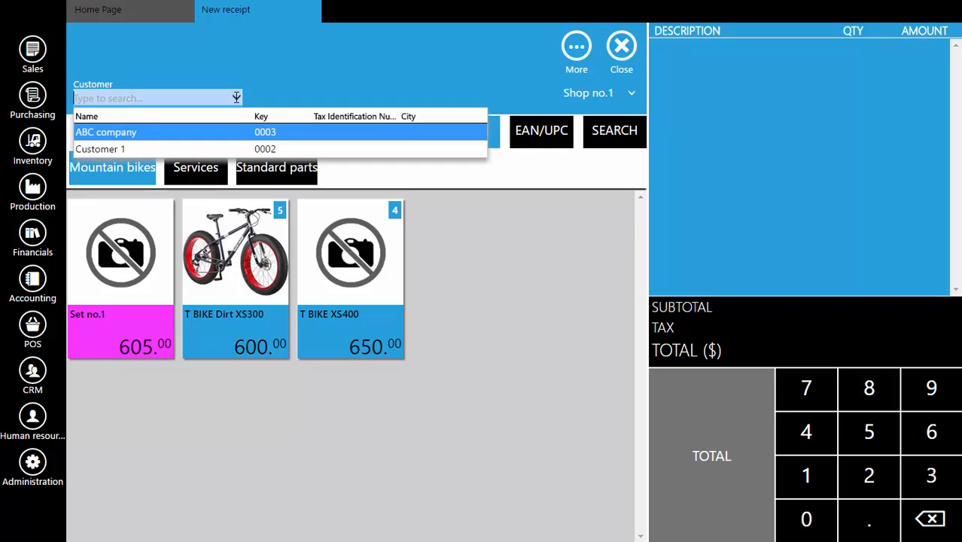
click(125, 136)
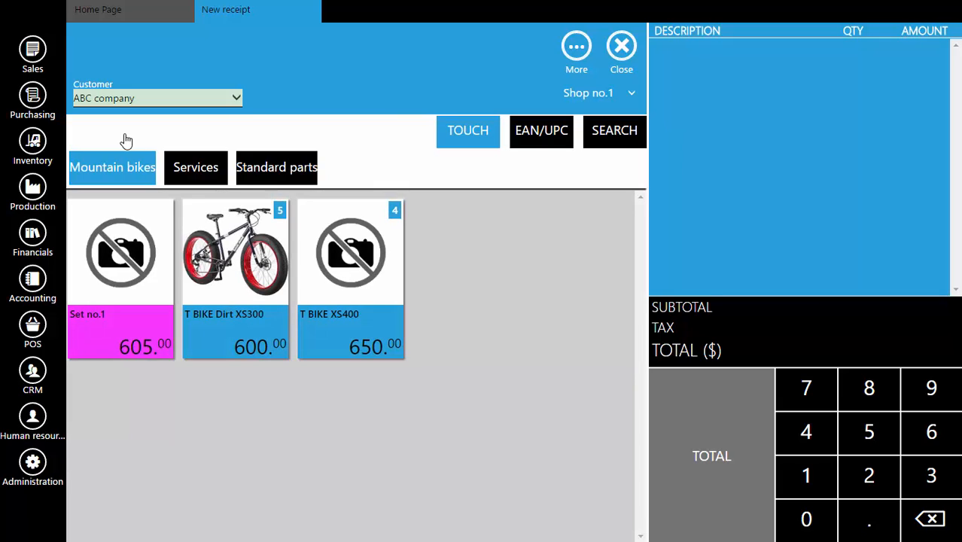
Add a T BIKE XS400 with serial number 334455 to the ABC company receipt.
click(338, 269)
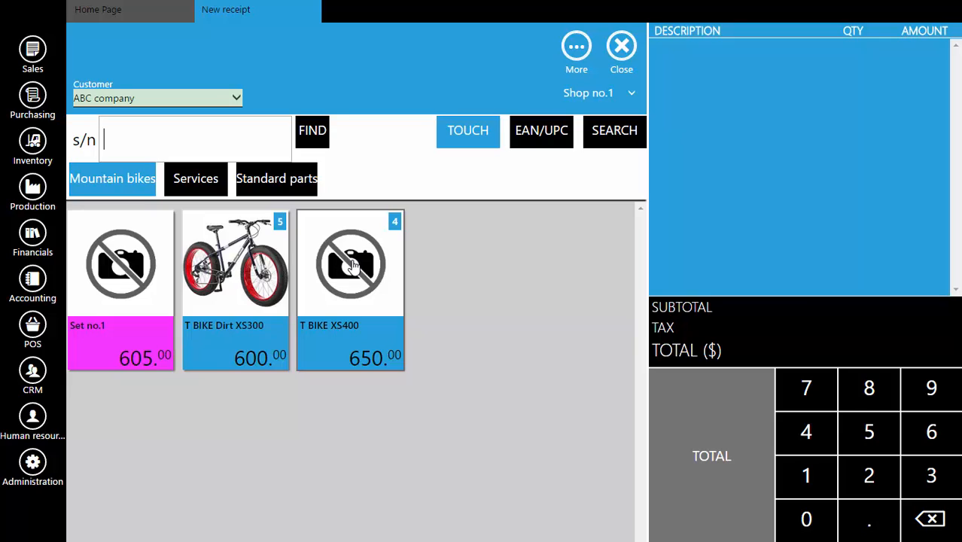
click(155, 142)
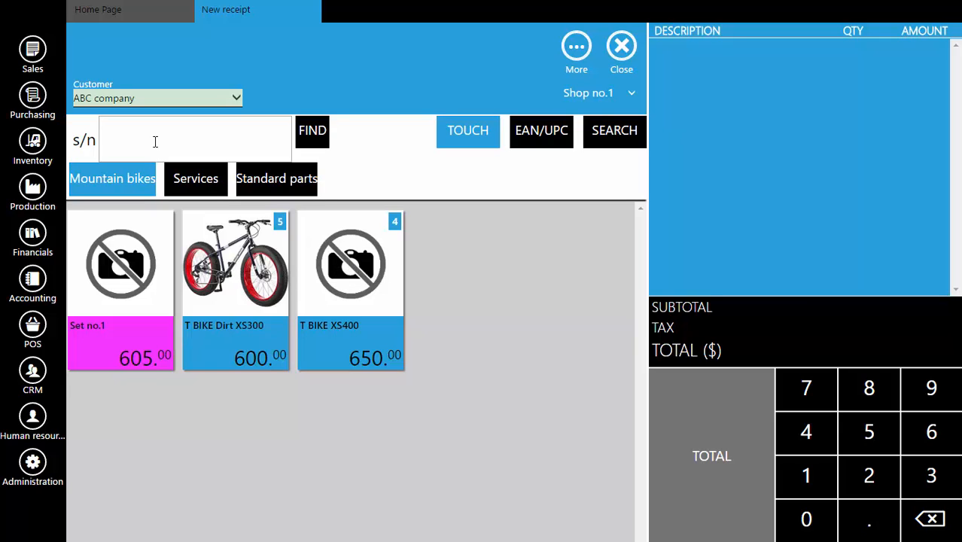
text(334455)
click(319, 138)
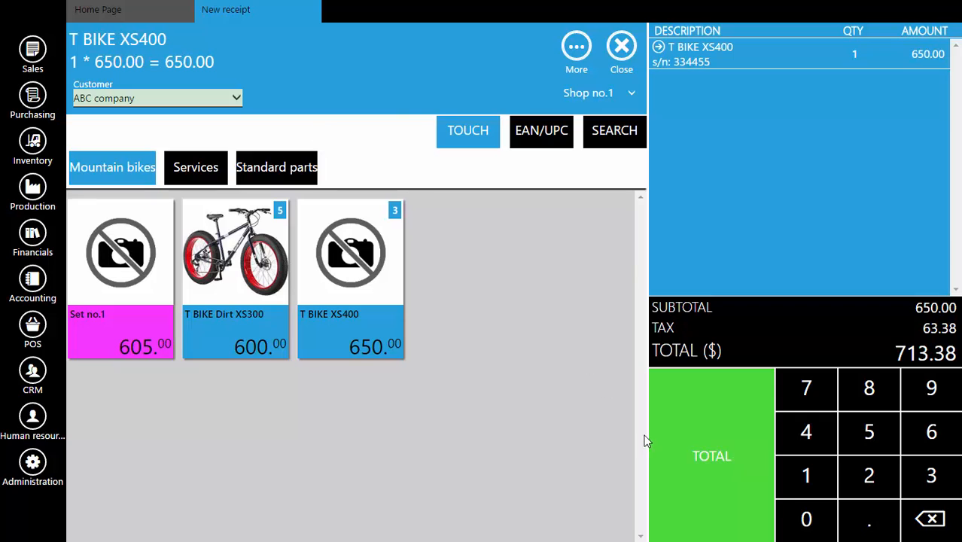
Take the full payment by check, print the receipt on the EPSON printer, and close the receipt screen.
click(717, 456)
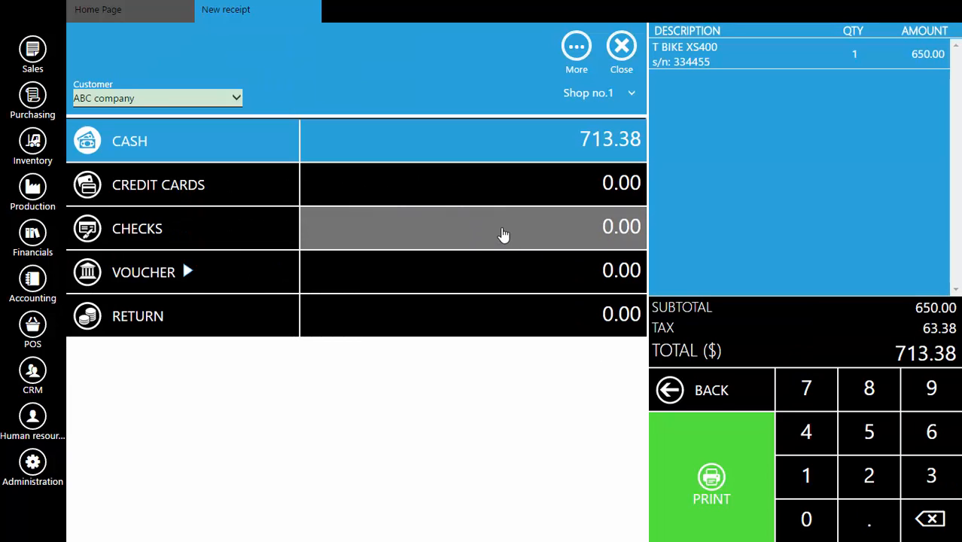
click(230, 237)
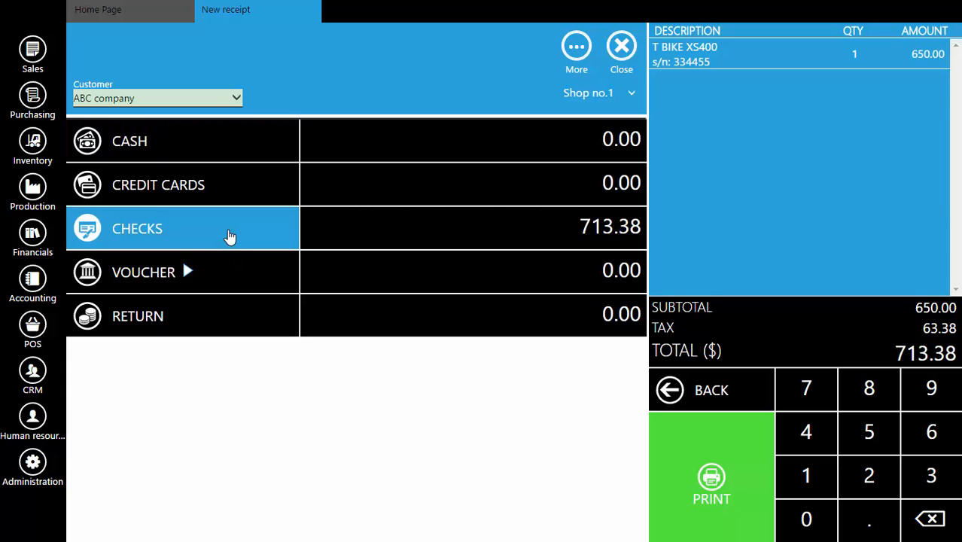
click(711, 482)
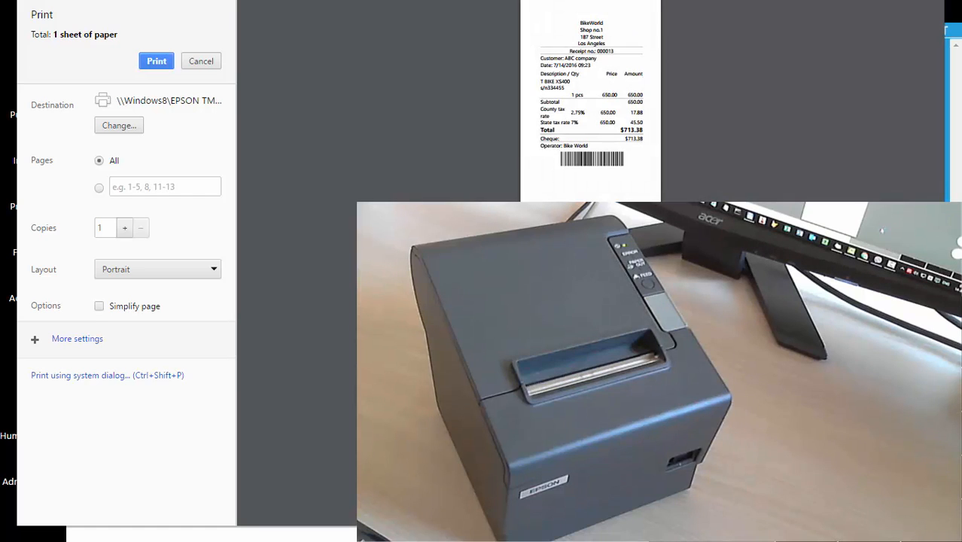
click(156, 62)
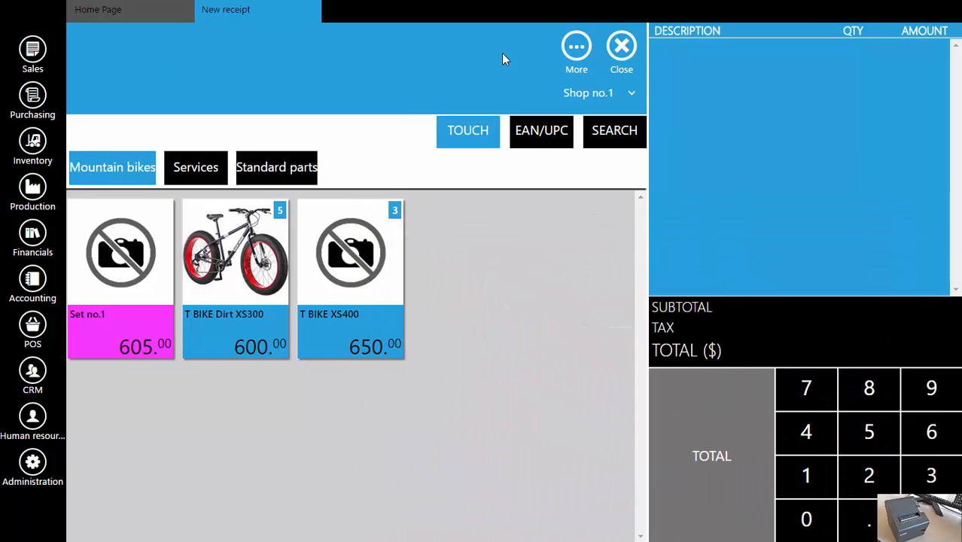
click(622, 49)
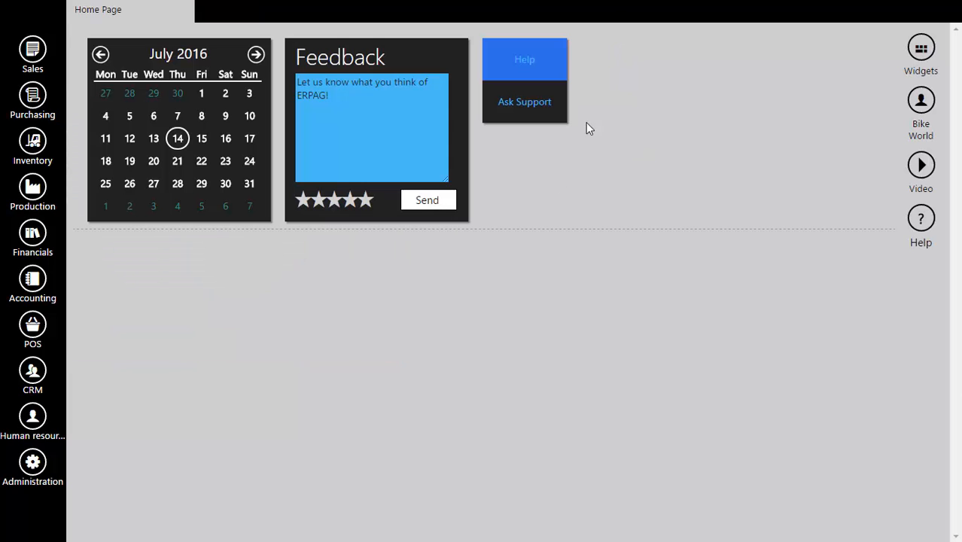
Open the check-paid receipt from the POS retail invoices list for today.
click(32, 325)
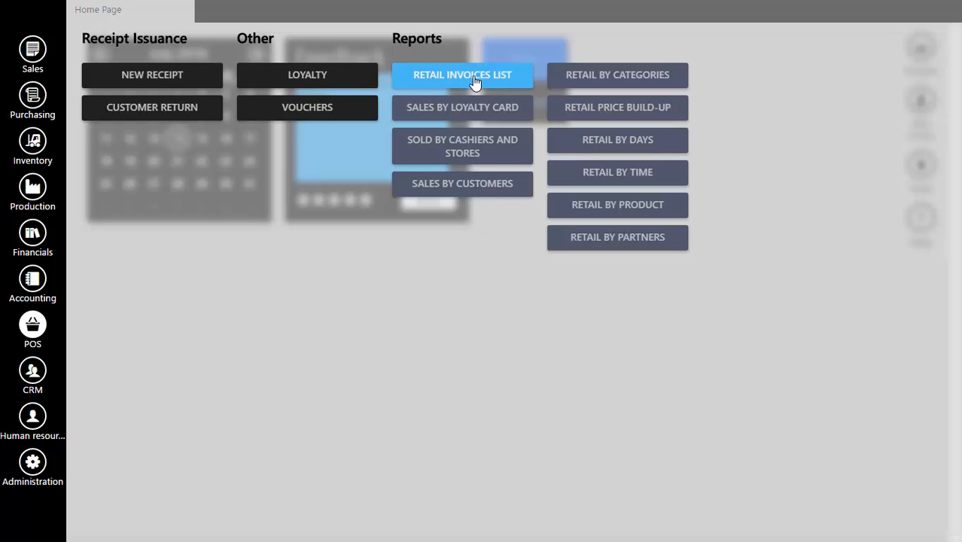
click(474, 83)
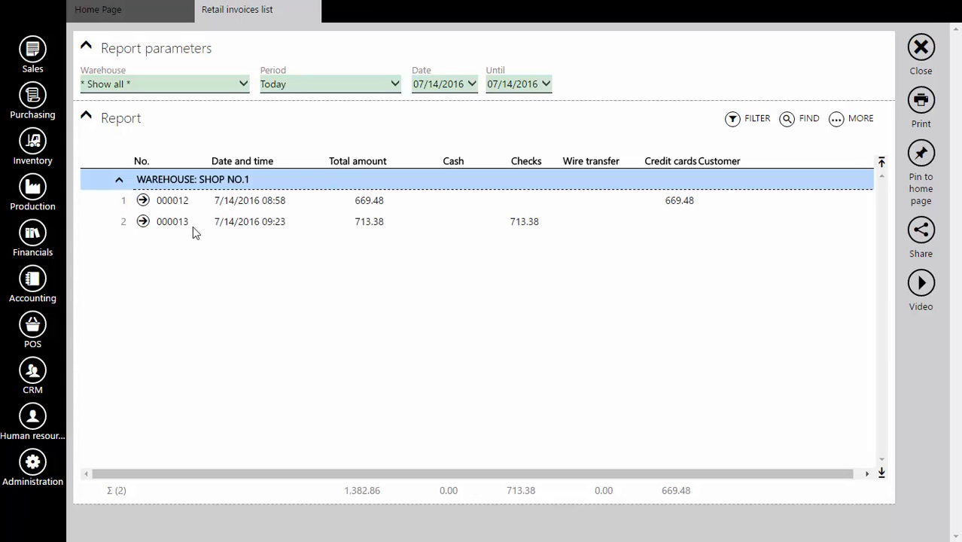
click(143, 221)
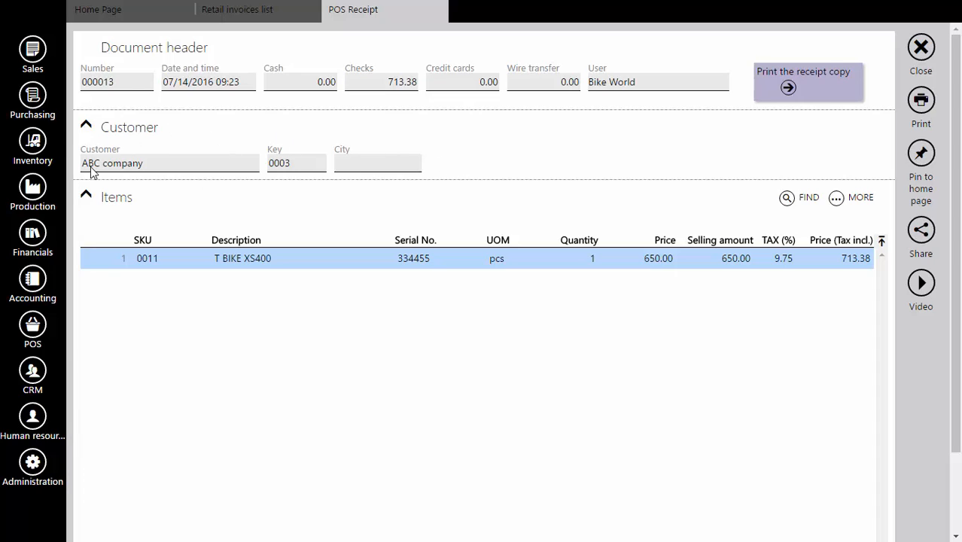
Generate the printable retail invoice for this receipt and examine its customer, item, serial number and tax details.
click(924, 105)
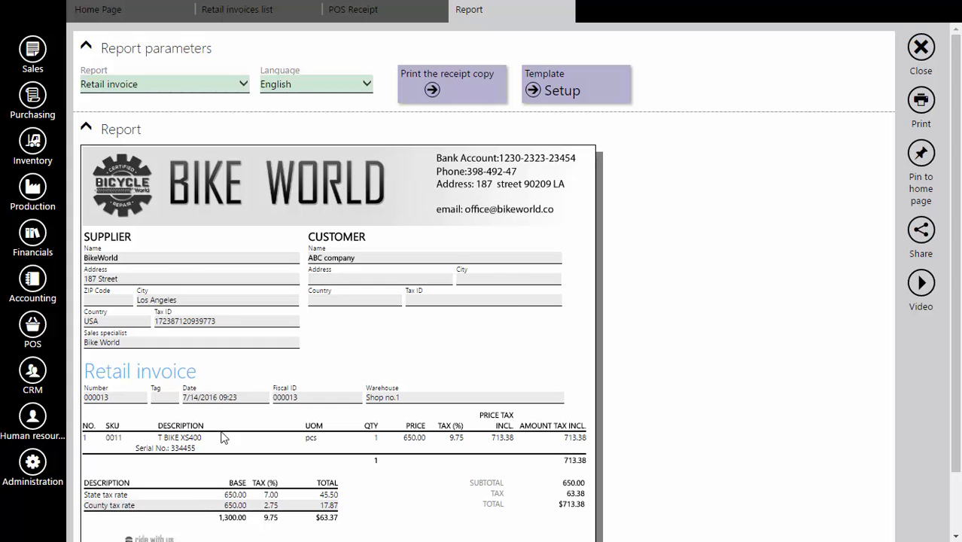
scroll(638, 307, down, 1)
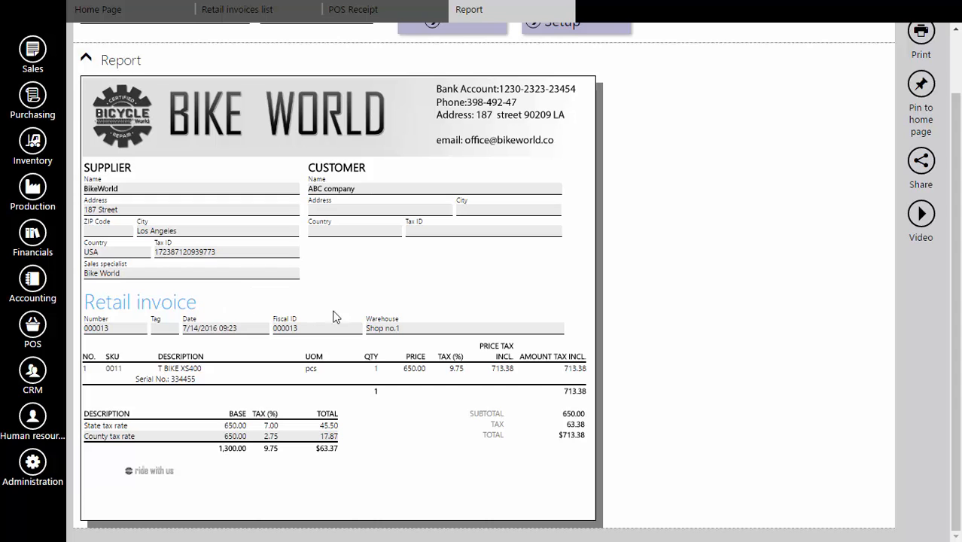
scroll(325, 379, up, 1)
scroll(325, 378, up, 1)
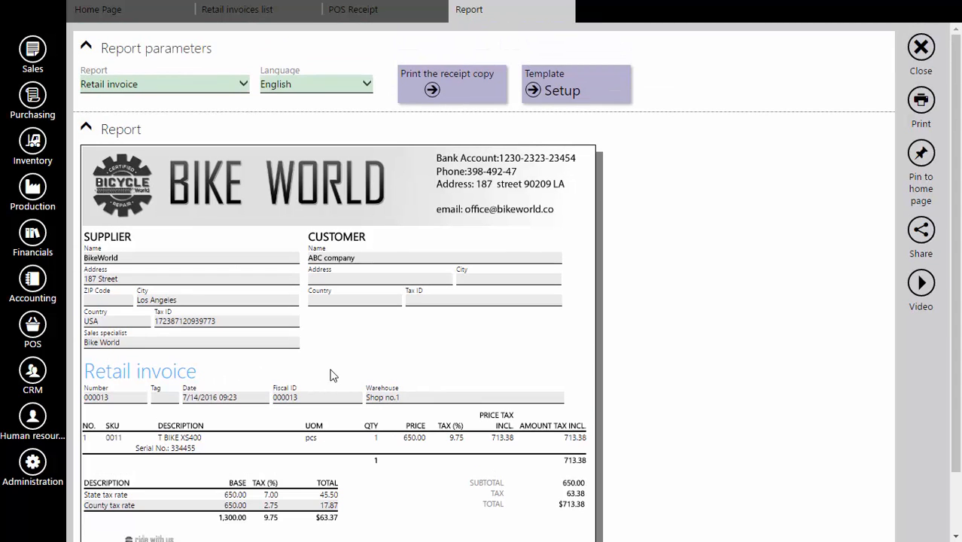
scroll(380, 356, down, 1)
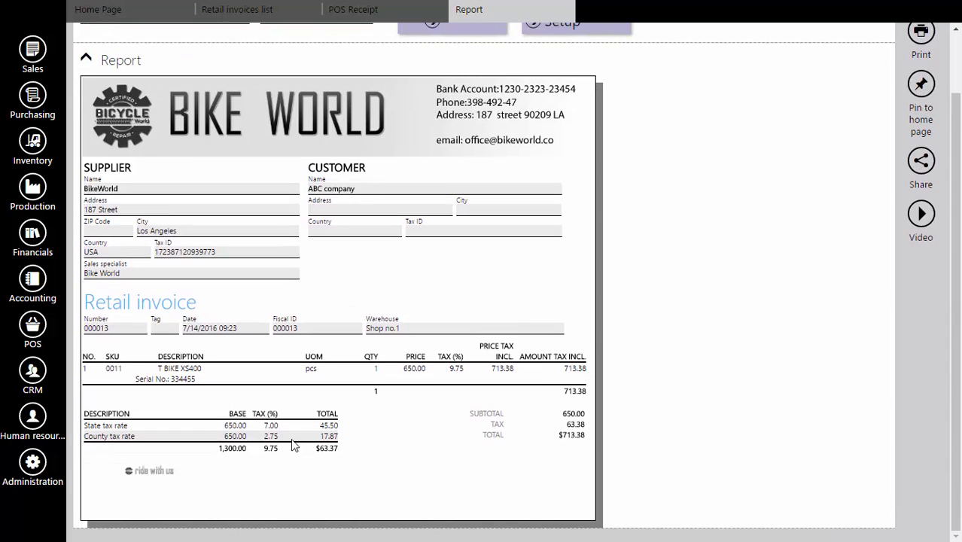
scroll(481, 300, up, 1)
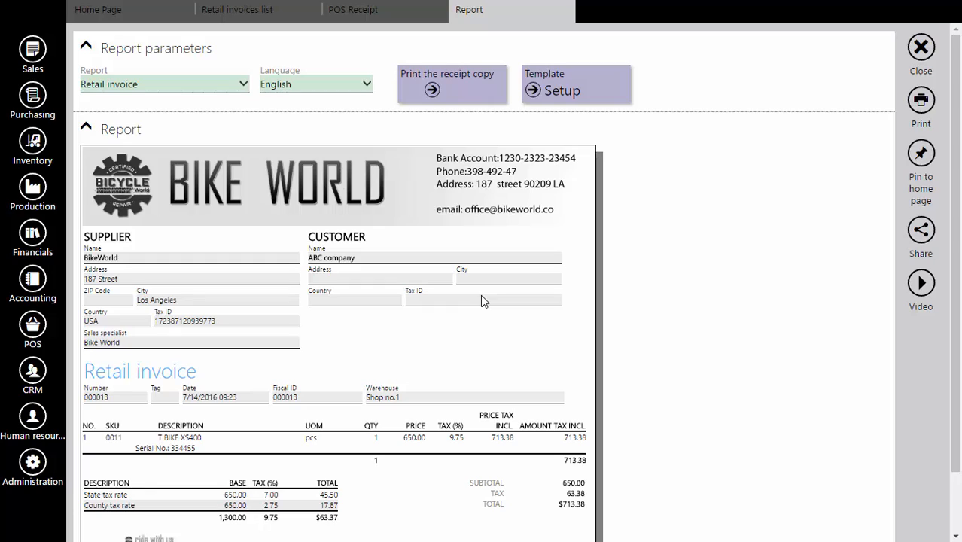
Preview the receipt copy for printing, cancel the print, and close the report pages.
click(431, 91)
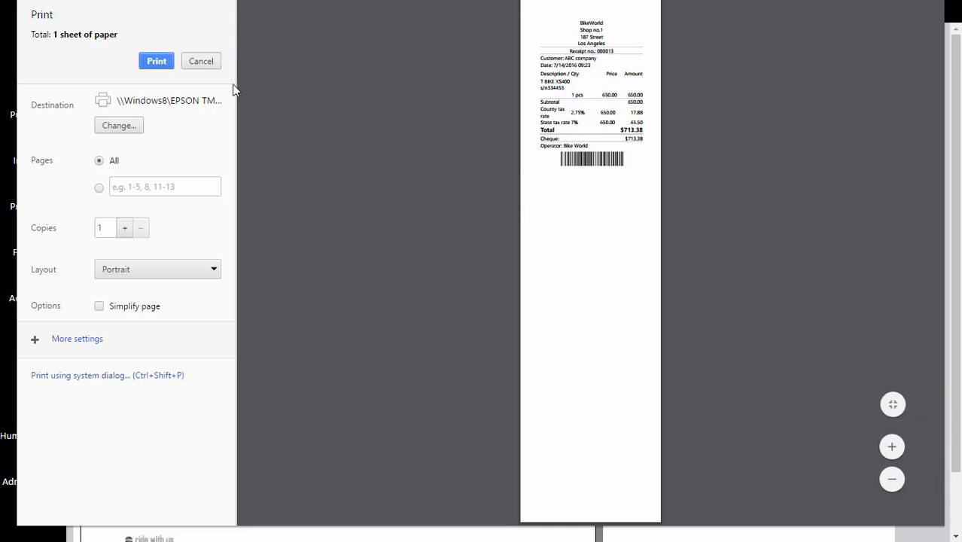
click(202, 63)
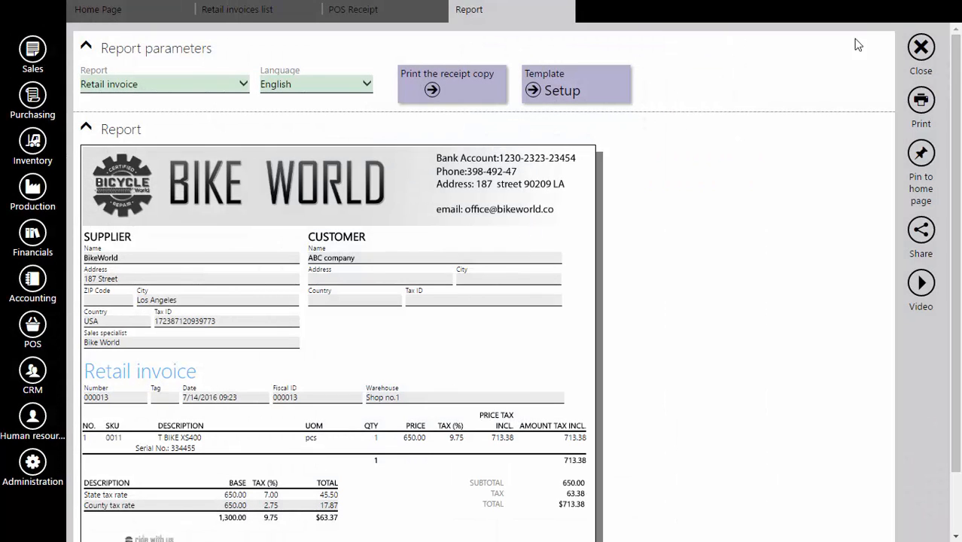
click(921, 47)
click(921, 47)
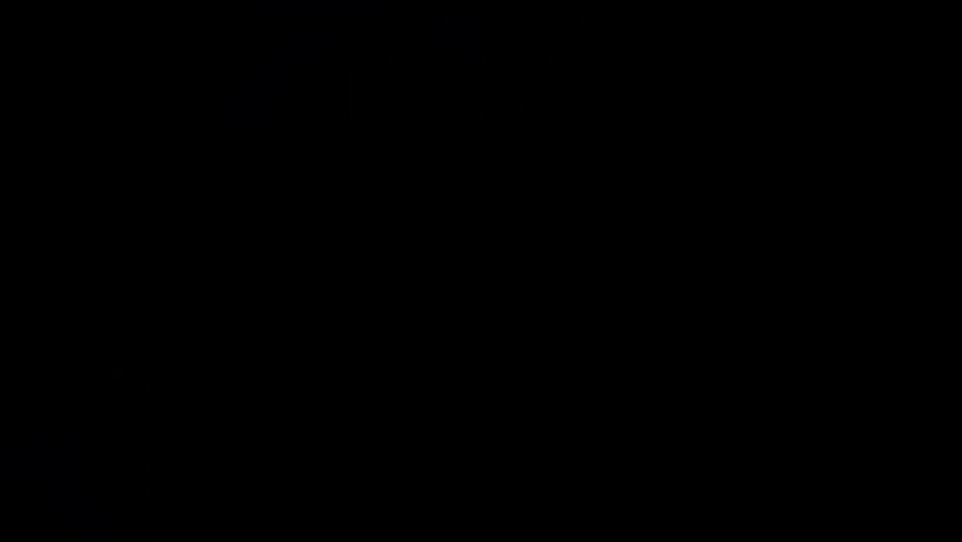